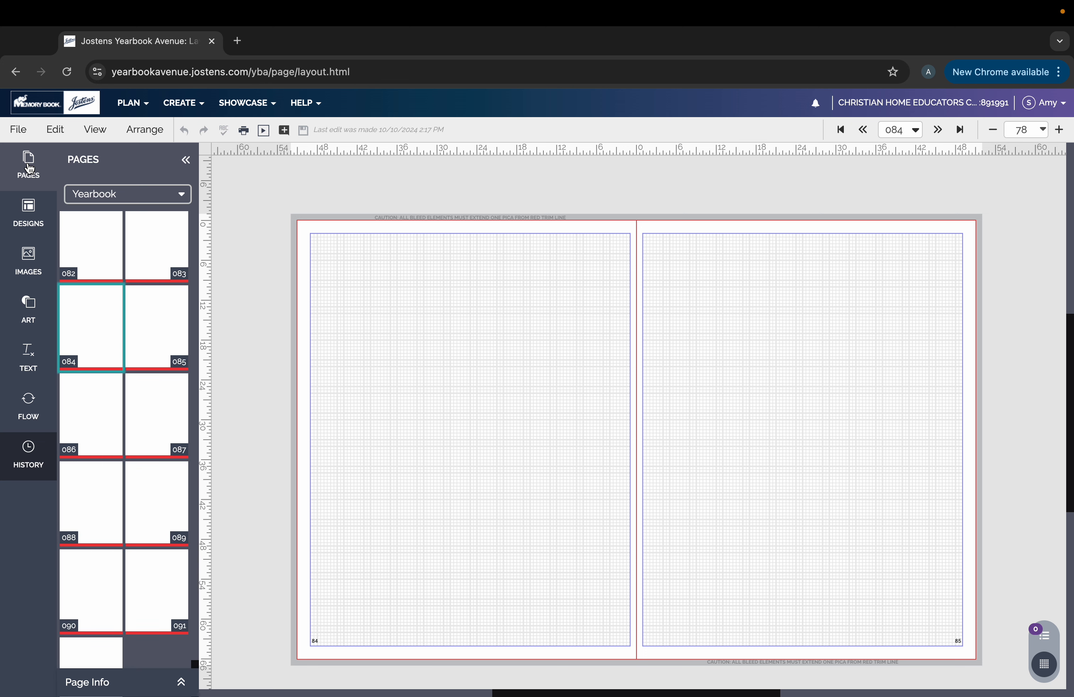
- Filter the page list to show only the My Assigned pages
left_click(183, 199)
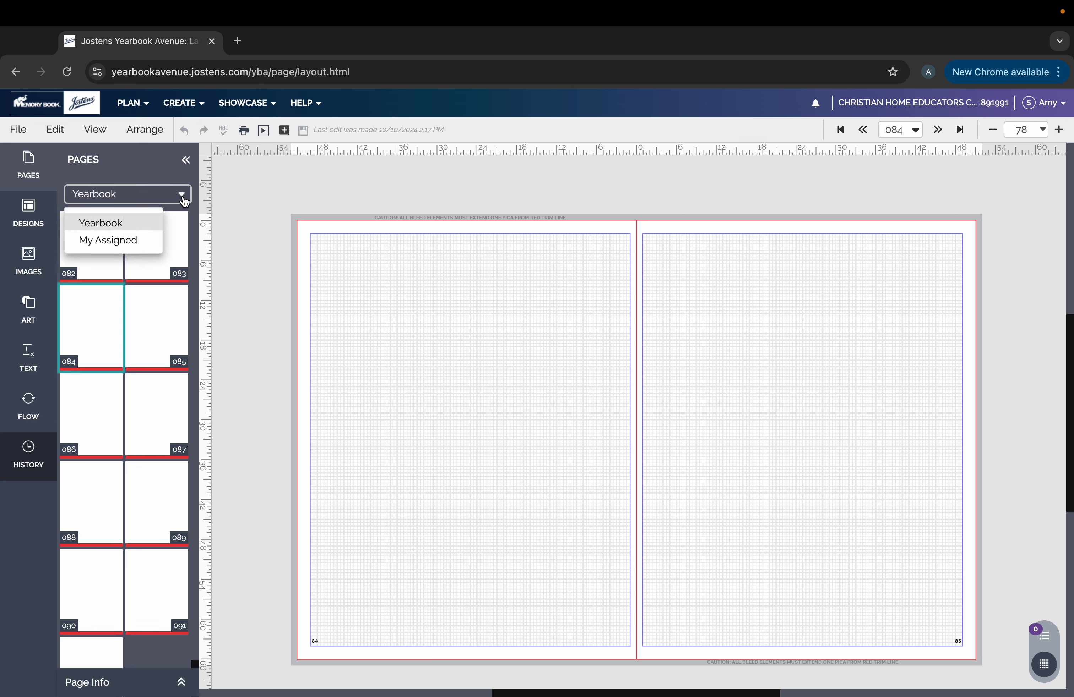
left_click(139, 244)
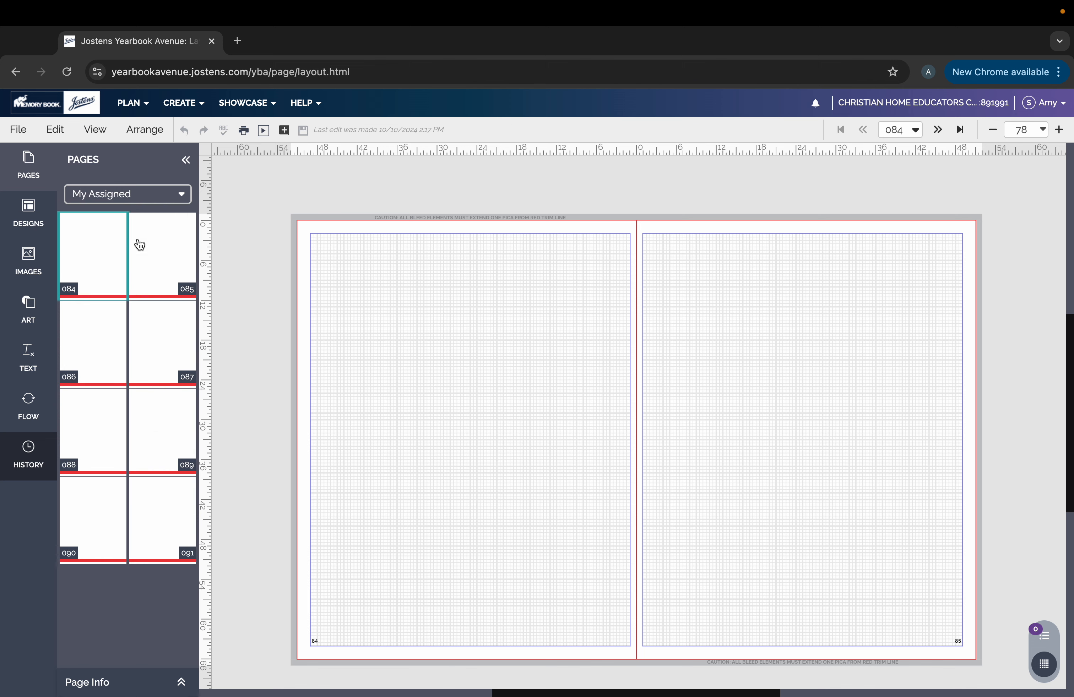
mouse_move(136, 245)
- Add a Headline text box near the top of page 84 and enlarge it to span most of the page's width
left_click(40, 367)
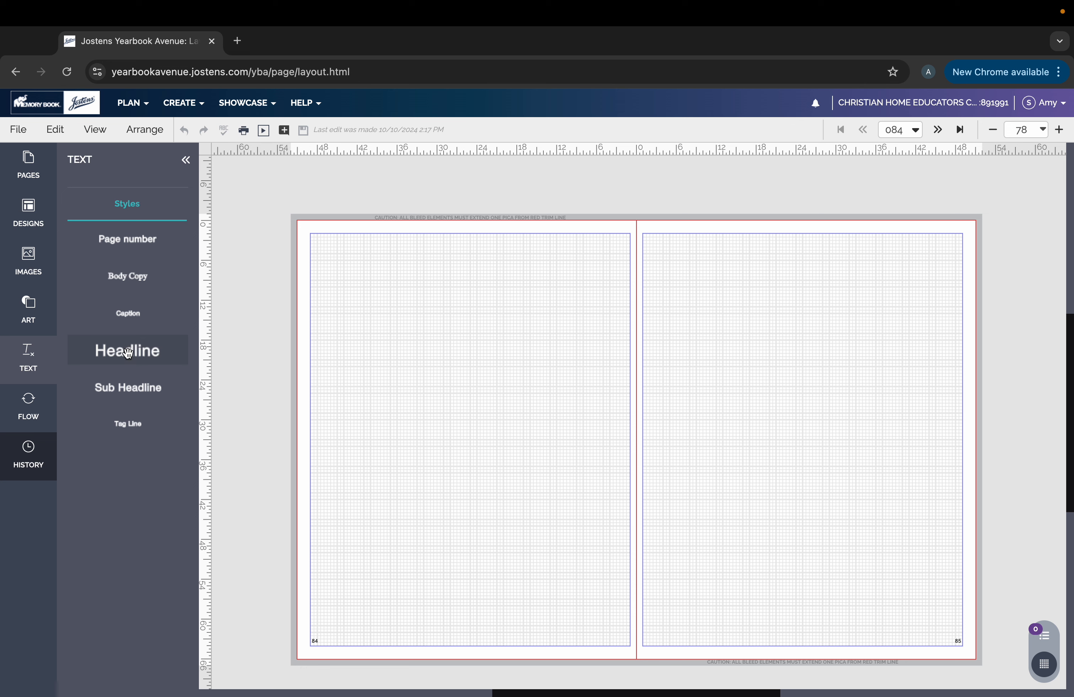
left_click_drag(127, 353, 416, 254)
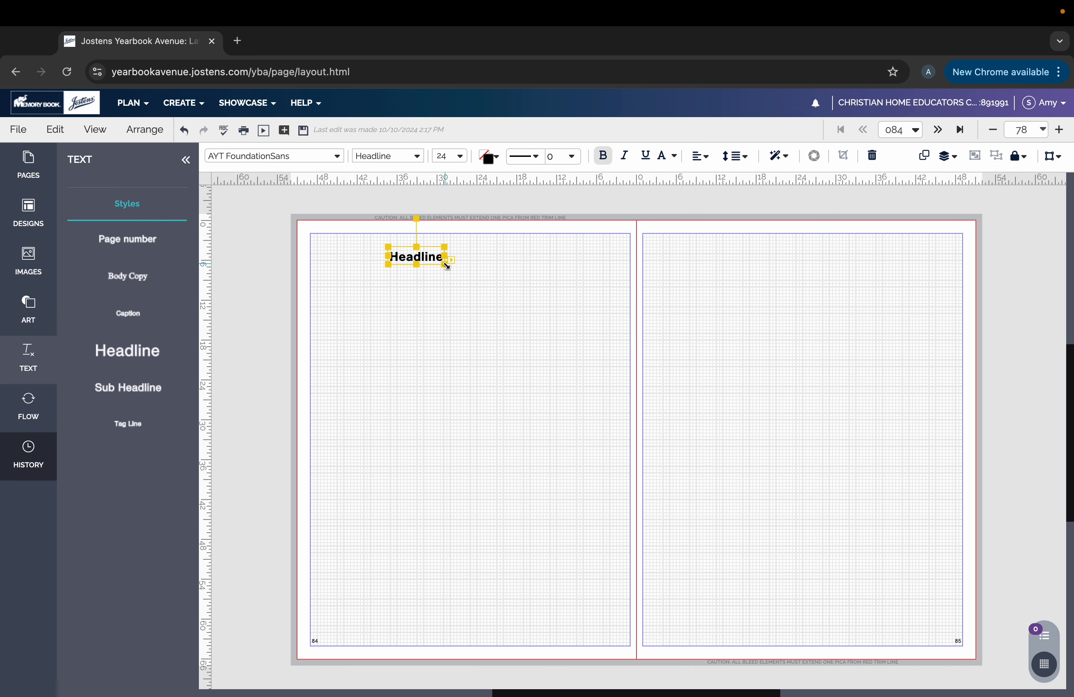
left_click_drag(446, 266, 591, 309)
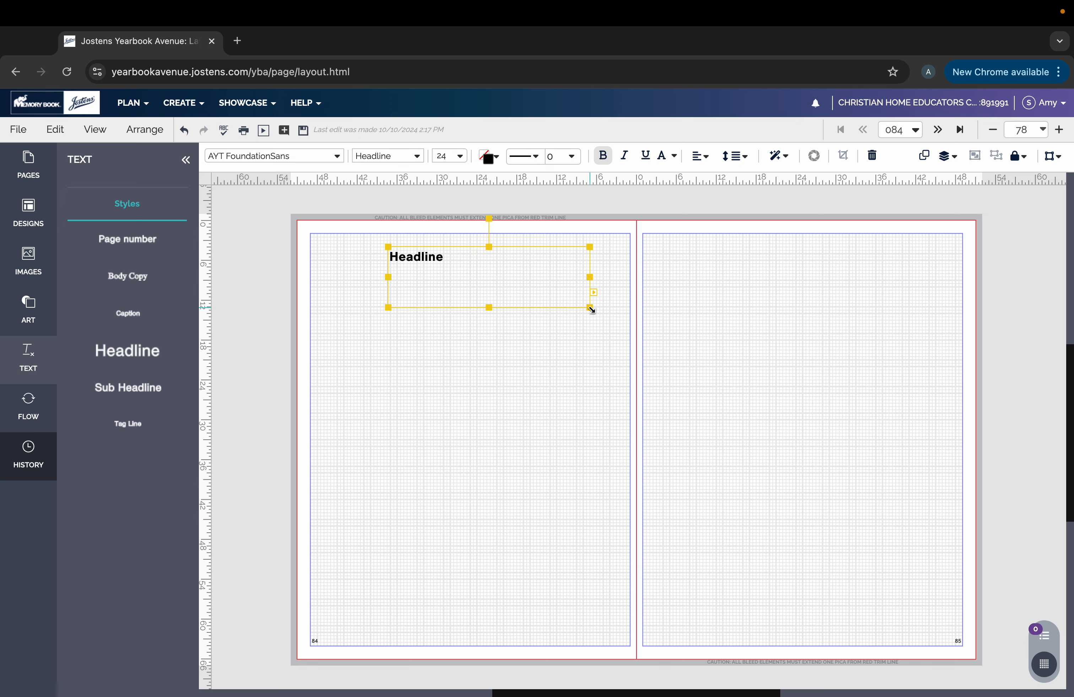
left_click_drag(387, 308, 330, 324)
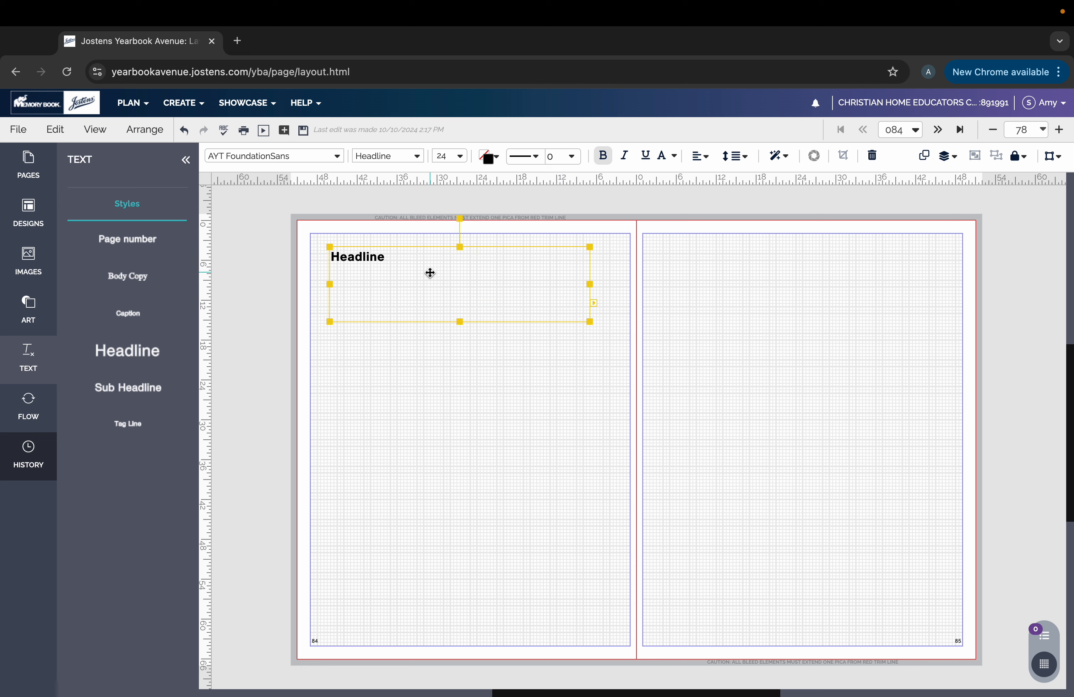
- Replace the headline's placeholder text with "Yearbook"
left_click(416, 267)
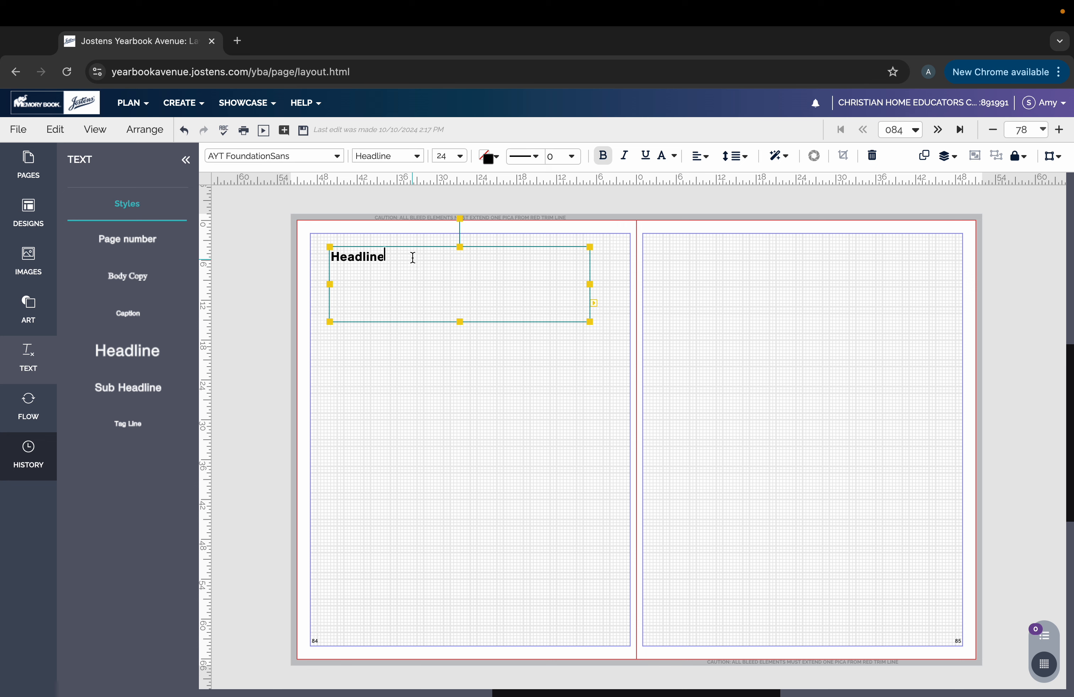
left_click_drag(392, 261, 331, 255)
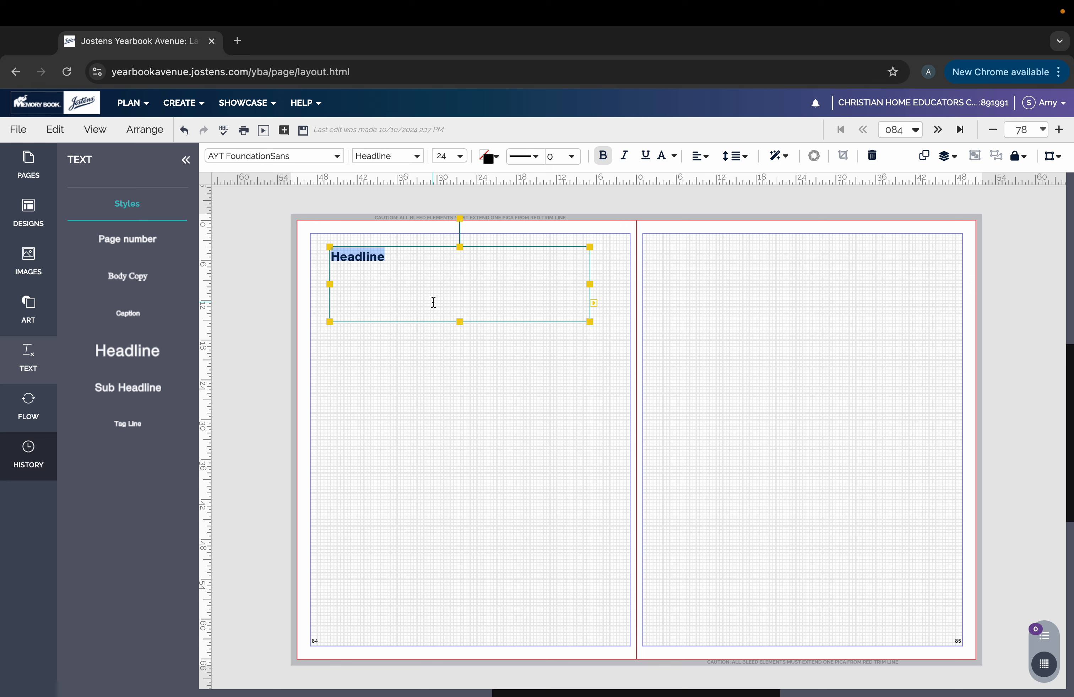
type("Yearboo")
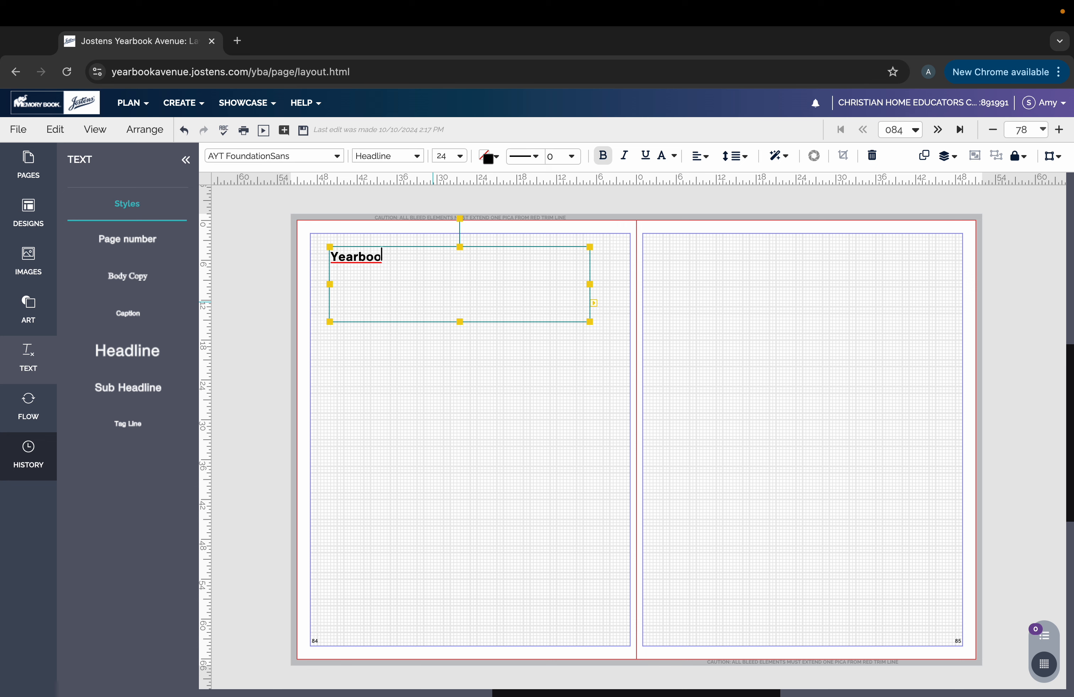
type("k")
- Center the "Yearbook" headline horizontally within its text box
left_click_drag(402, 259, 331, 257)
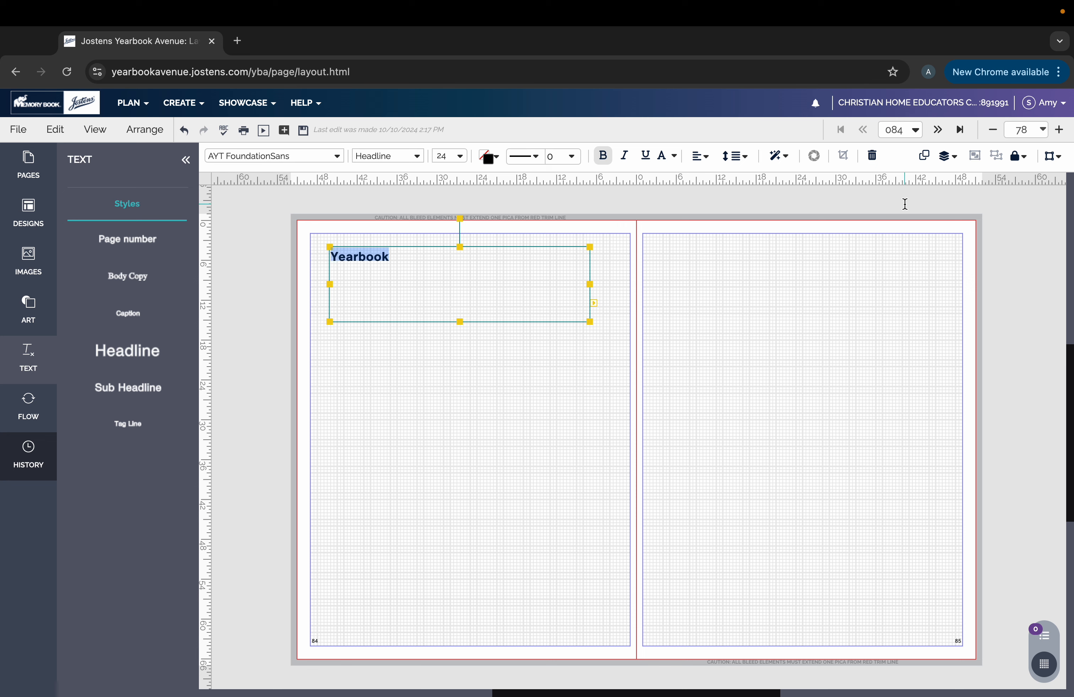
left_click(708, 165)
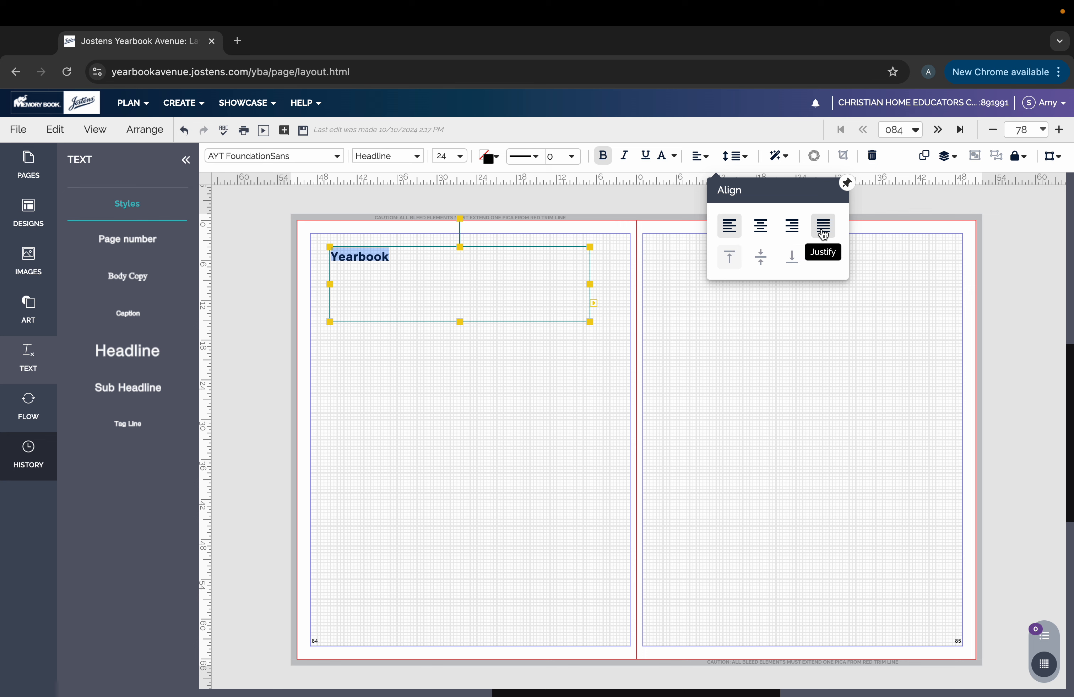
left_click(764, 230)
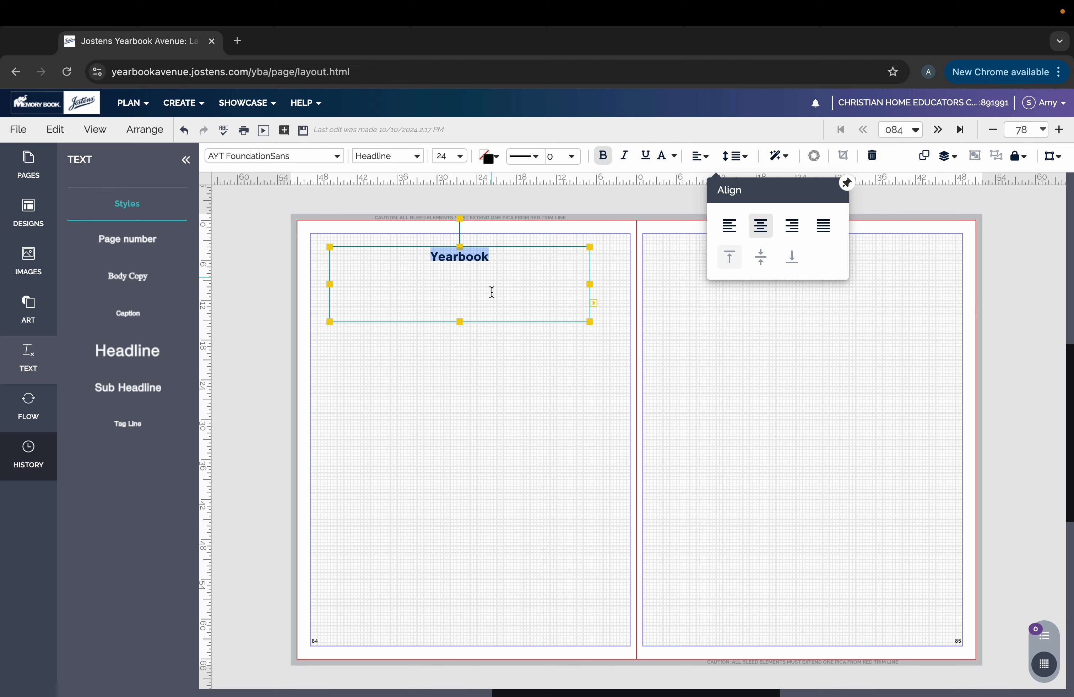
left_click(533, 421)
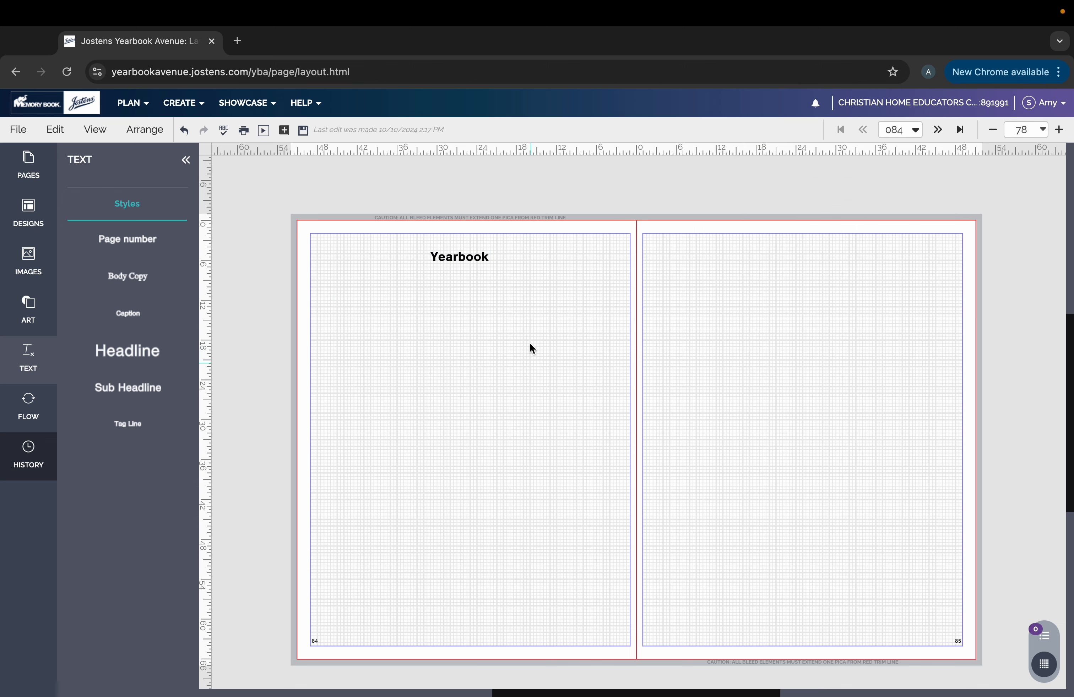
- Set the font size of the "Yearbook" headline text to 60
left_click(487, 261)
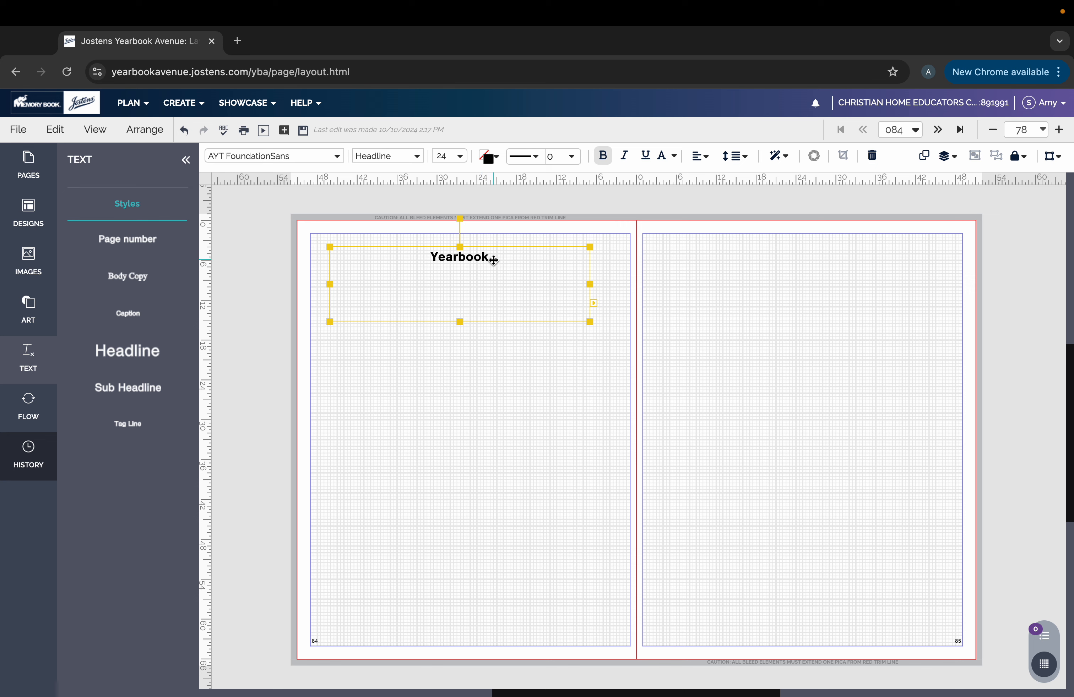
left_click(495, 261)
left_click_drag(491, 258, 430, 262)
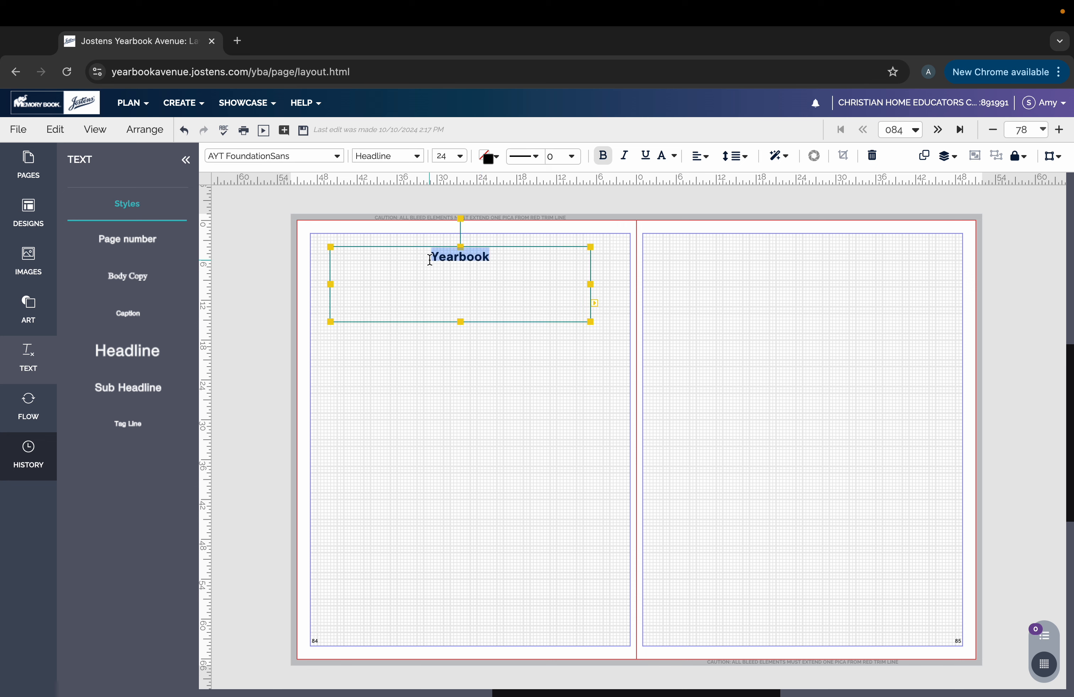
left_click(462, 162)
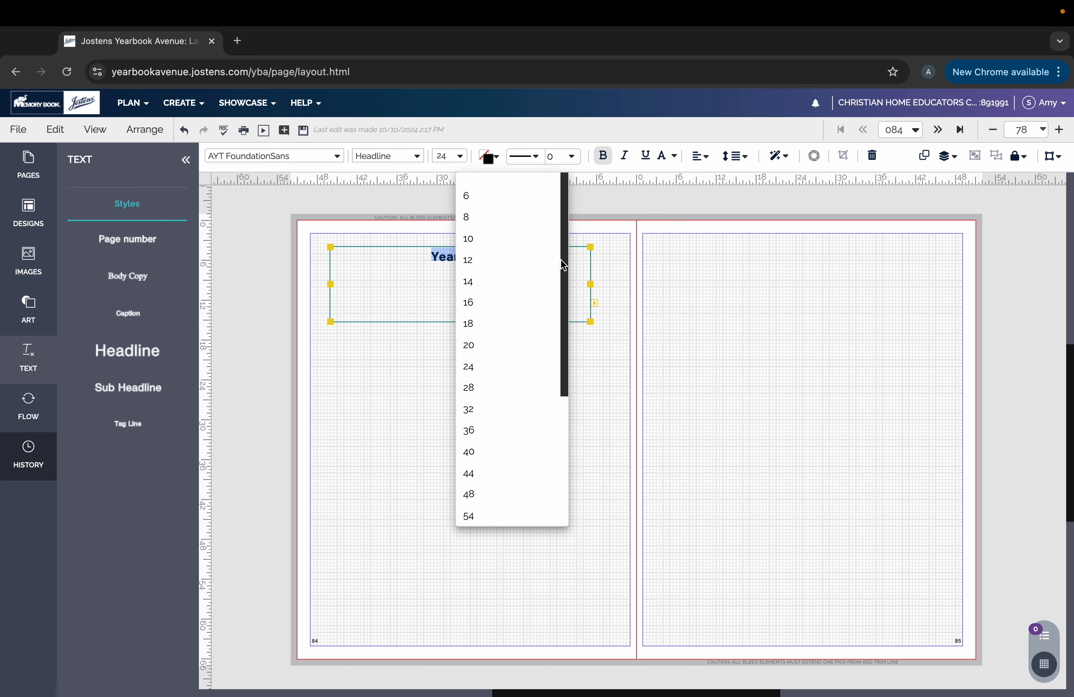
left_click_drag(561, 260, 576, 373)
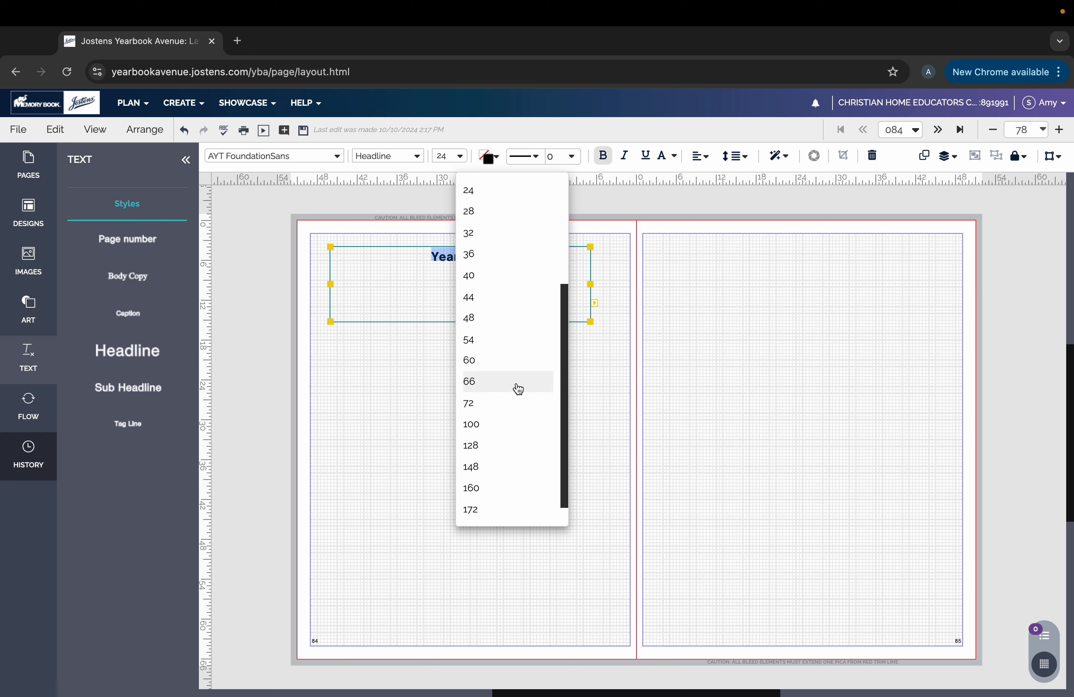
left_click(517, 360)
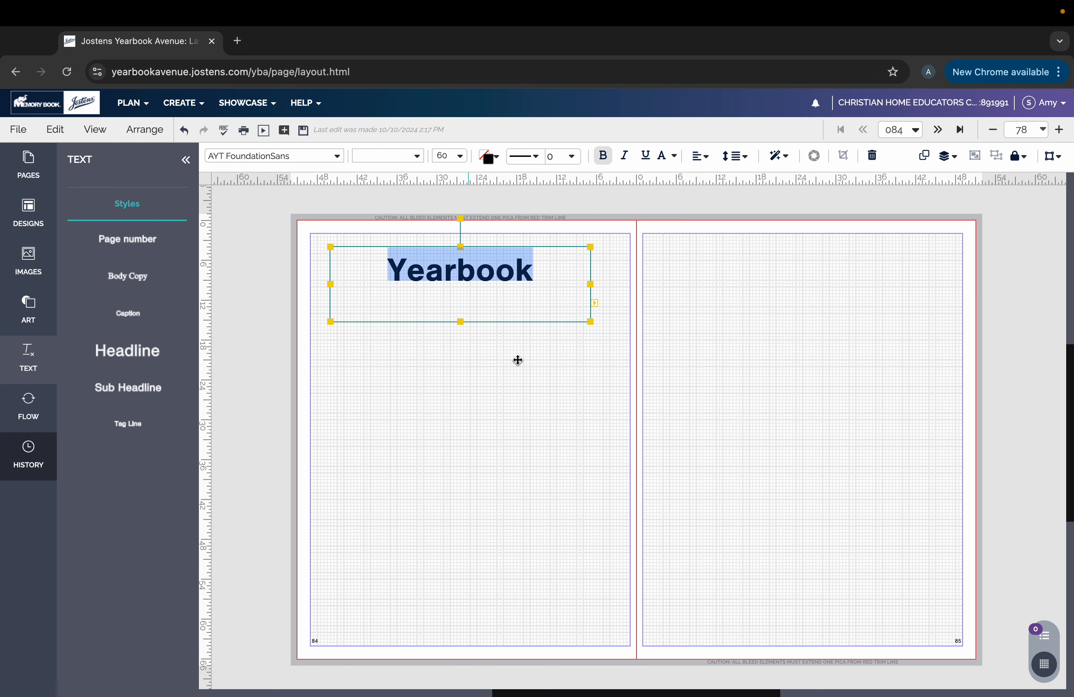
- Apply the AYT FoundationSans font to the "Yearbook" headline and look through the available text styles
left_click(337, 156)
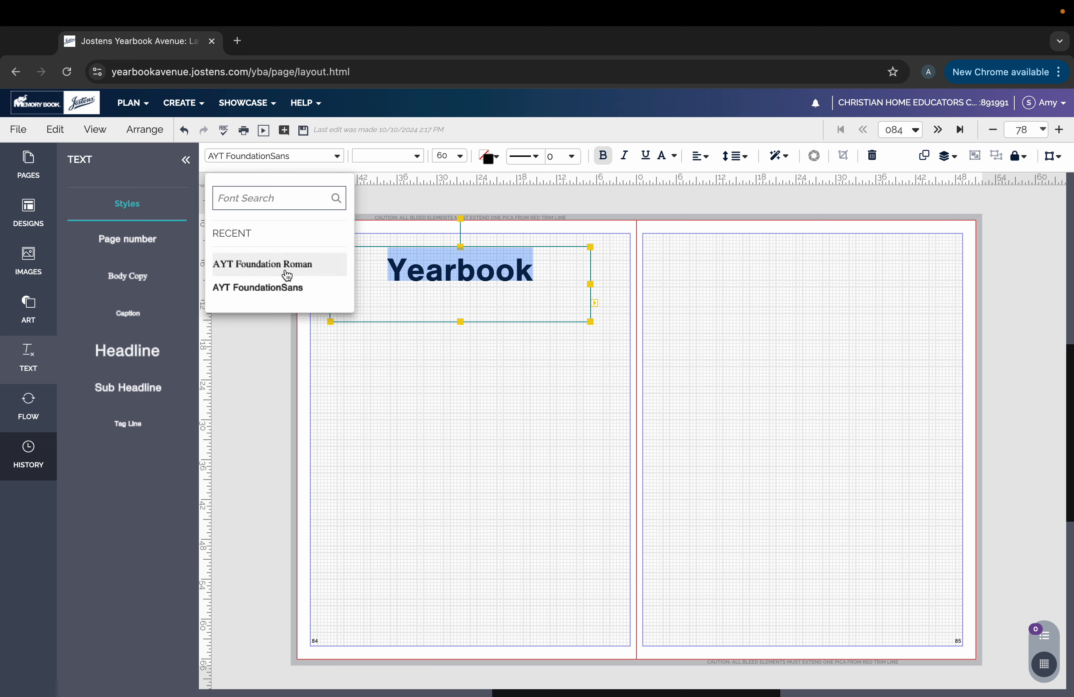
left_click(281, 287)
left_click(338, 156)
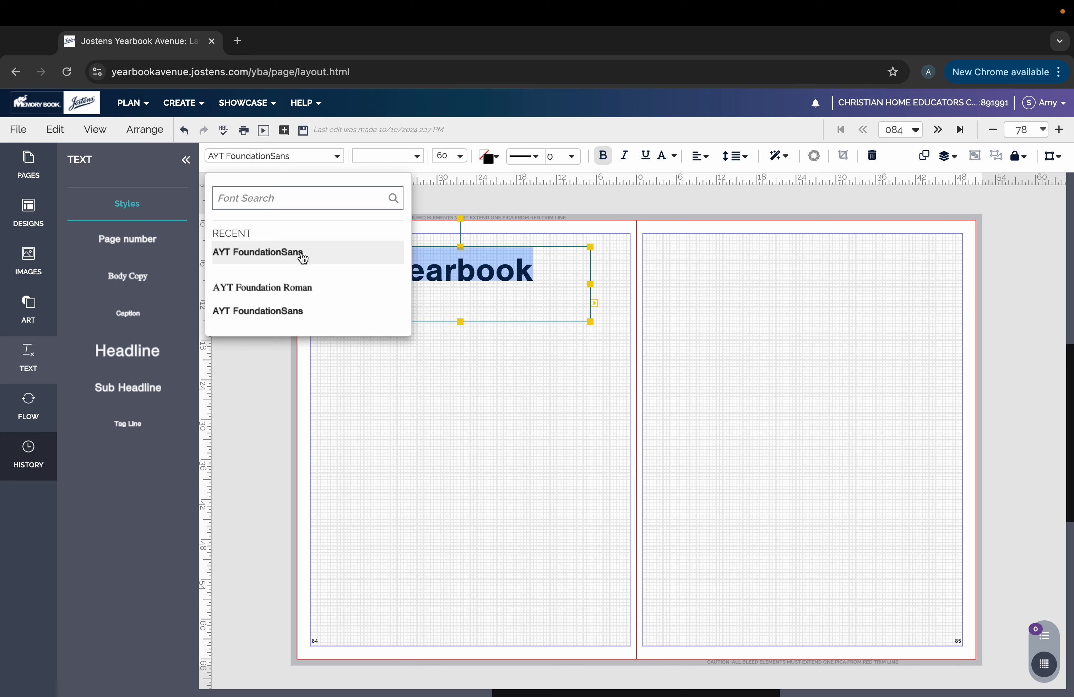
left_click(297, 315)
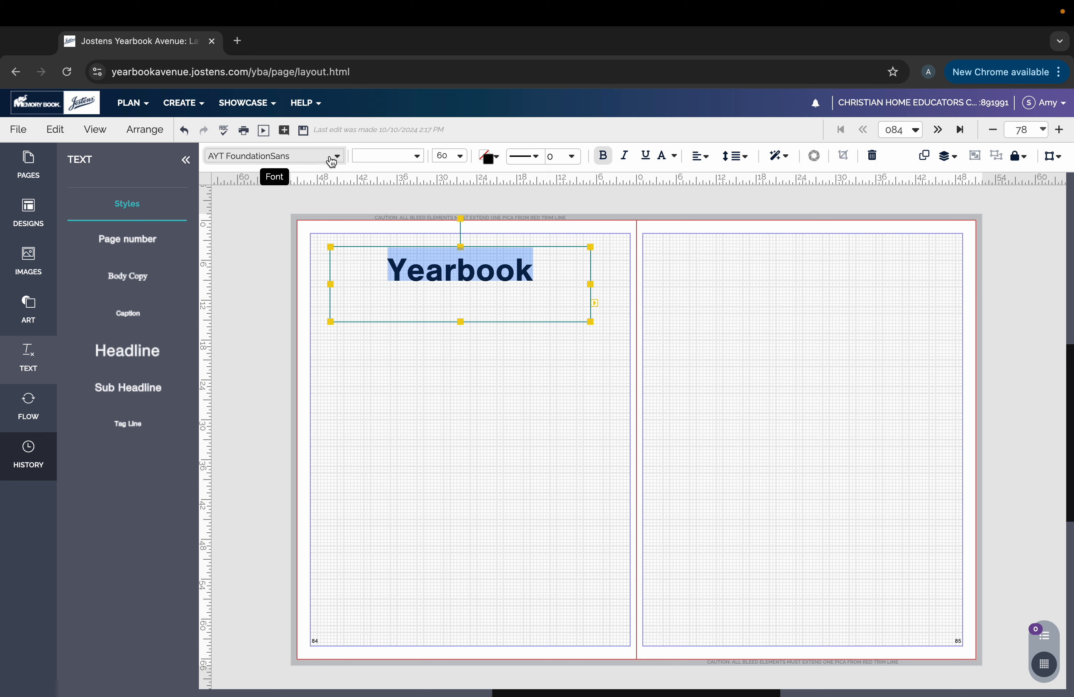
left_click(416, 157)
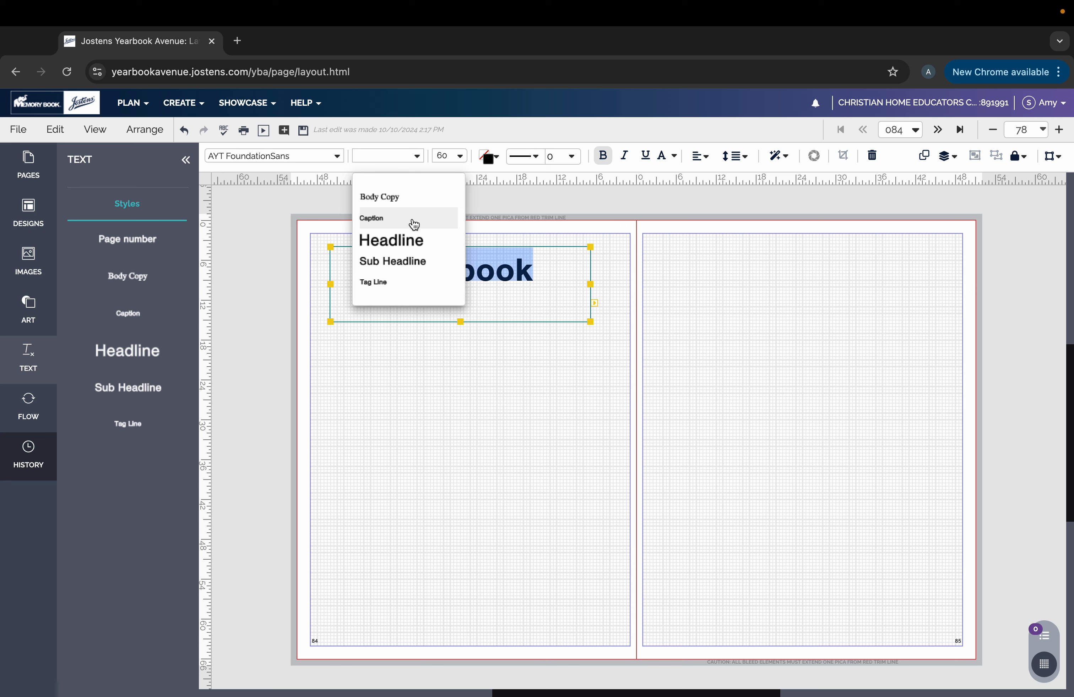
left_click(546, 203)
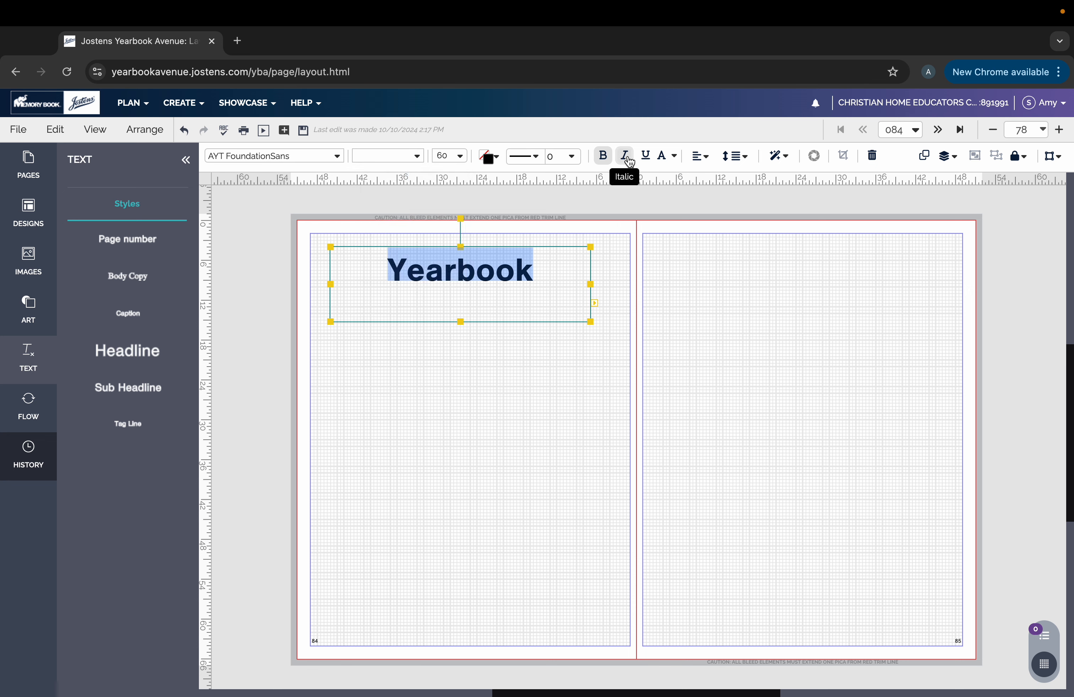
- Format the "Yearbook" headline as bold, italic and underlined text in Title Case
left_click(603, 156)
left_click(603, 156)
left_click(625, 163)
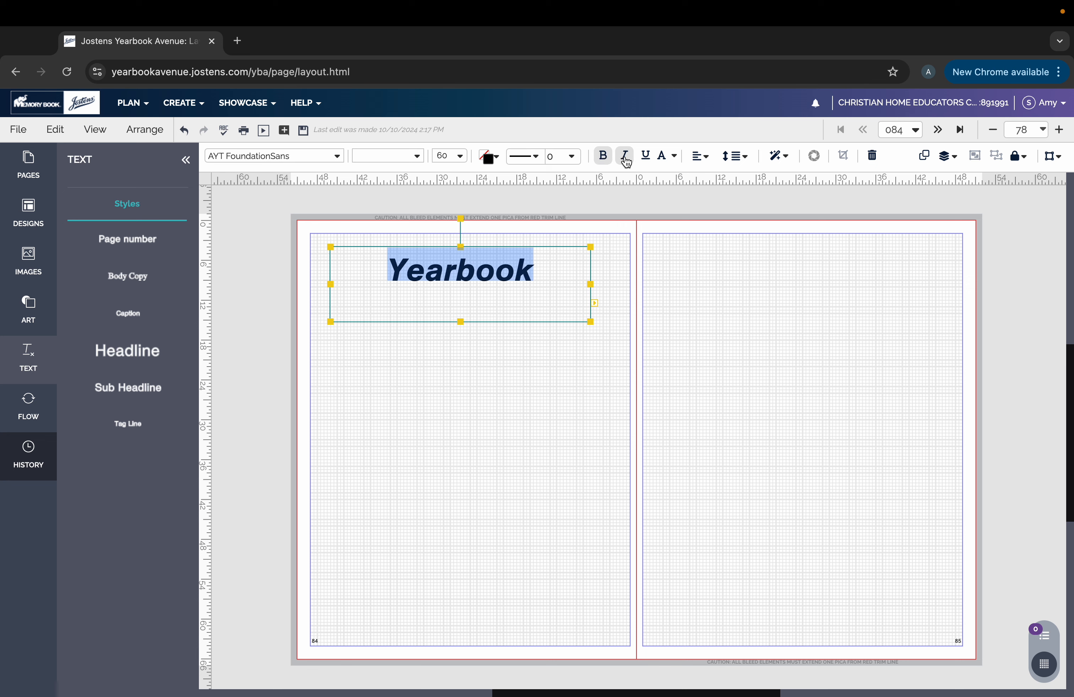
left_click(649, 162)
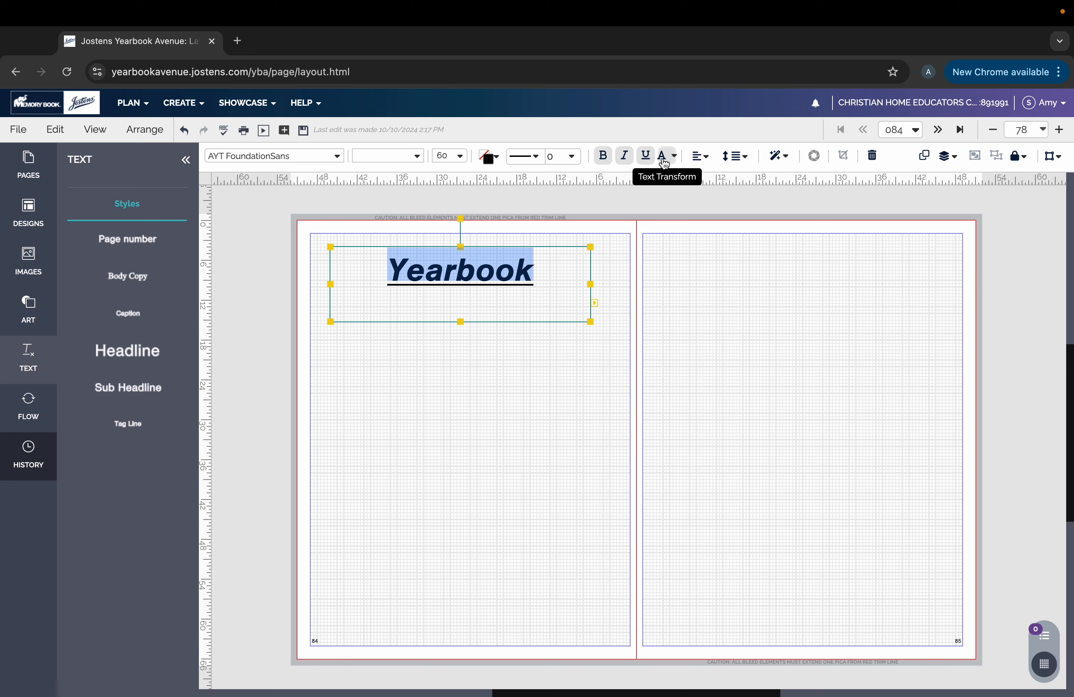
left_click(666, 161)
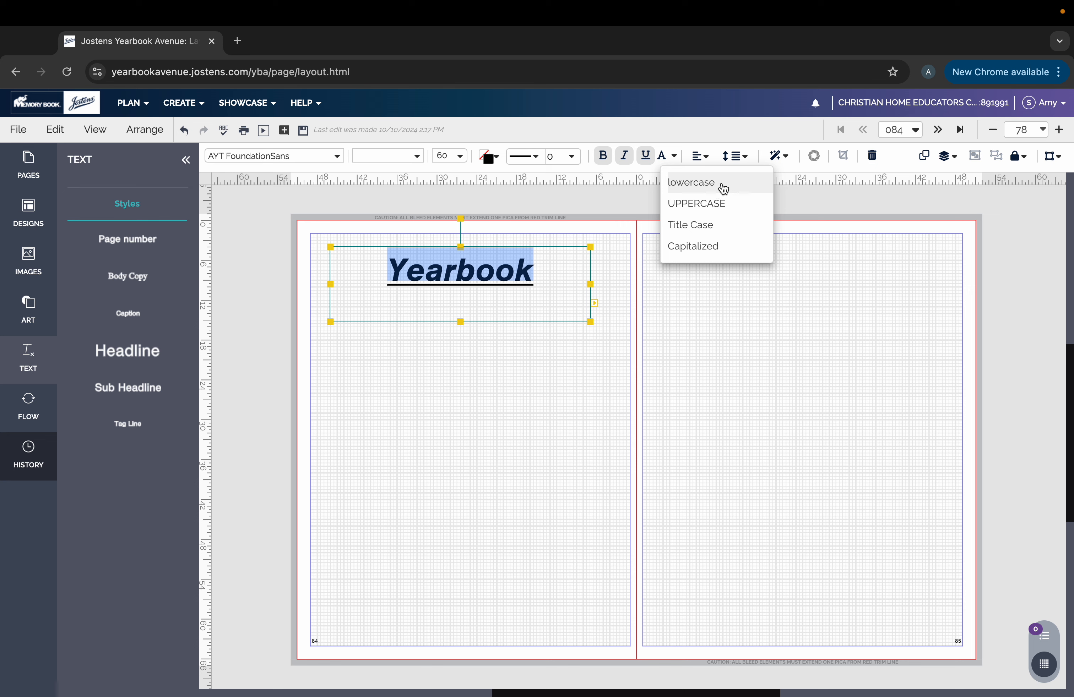
left_click(711, 226)
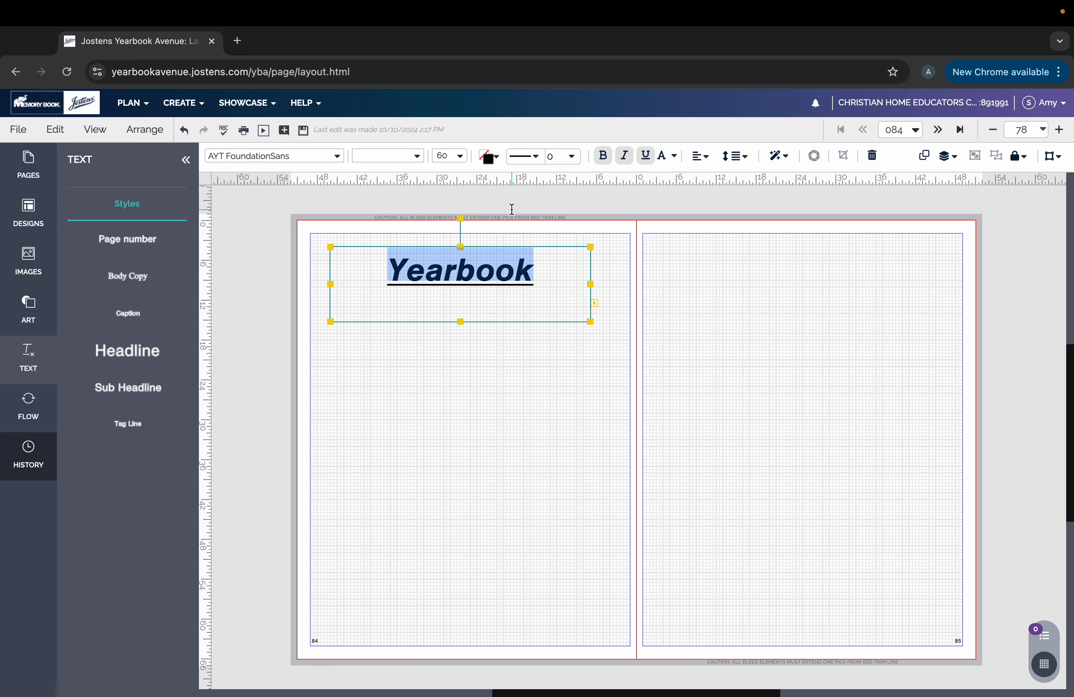
- Fill the headline's text box with the pale yellow from the Culture palette
left_click(499, 162)
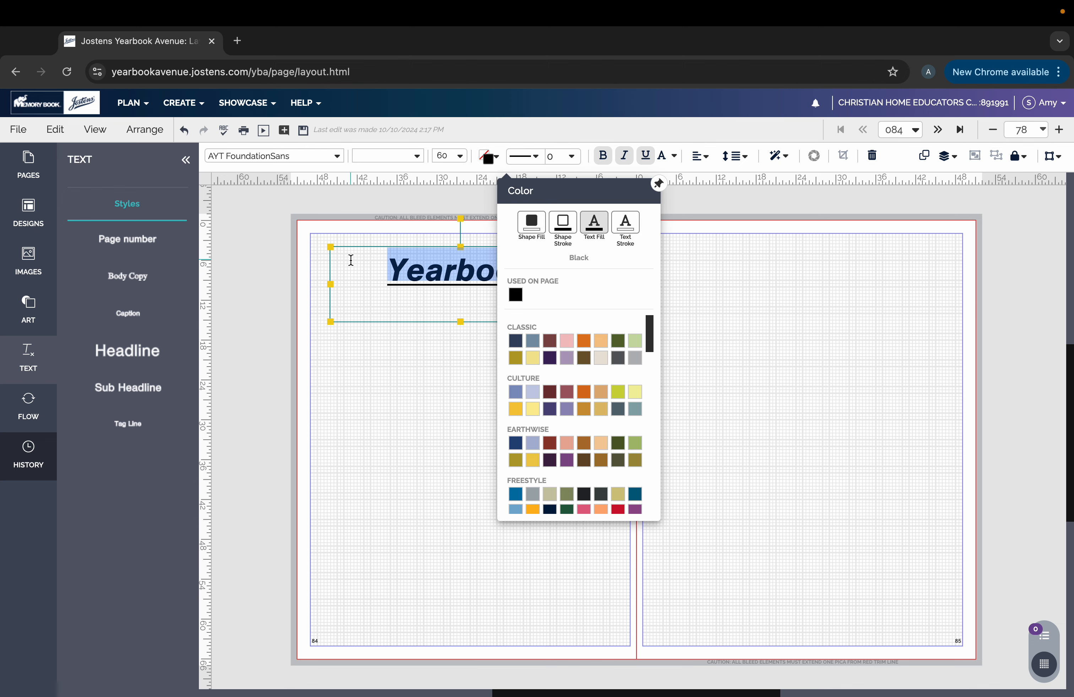
left_click(532, 232)
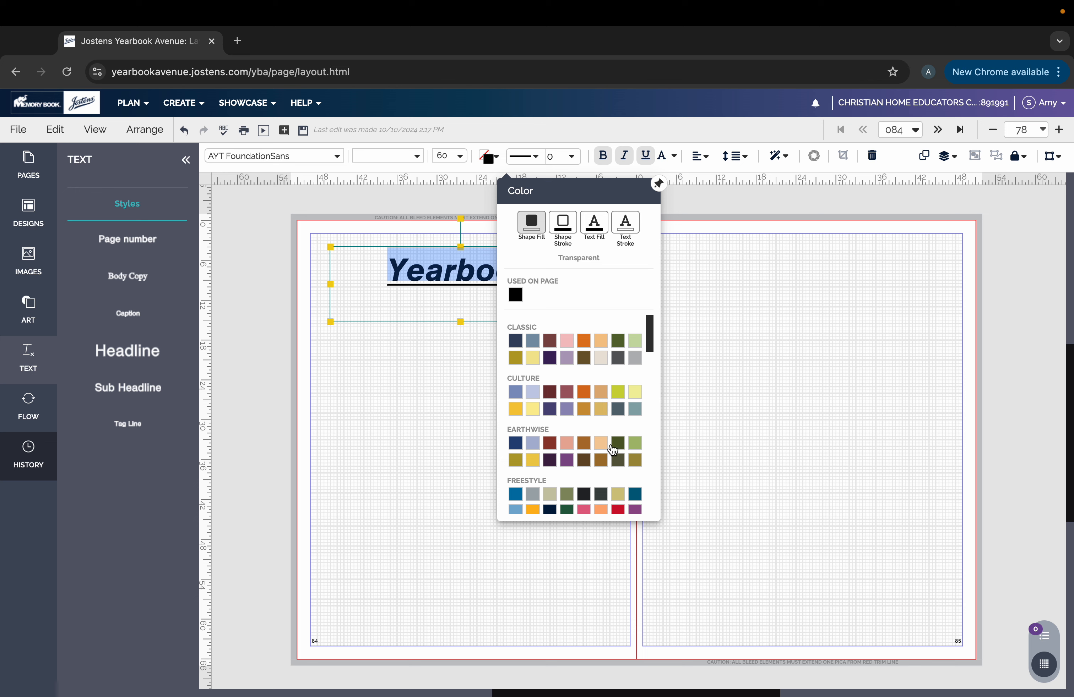
left_click(634, 392)
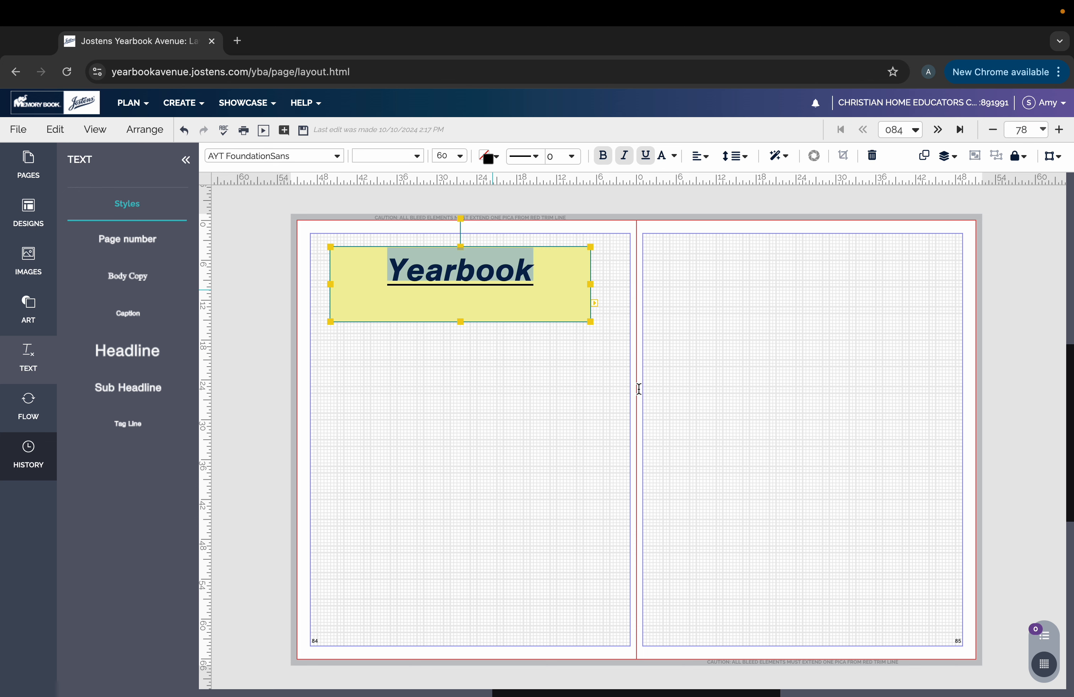
left_click(541, 480)
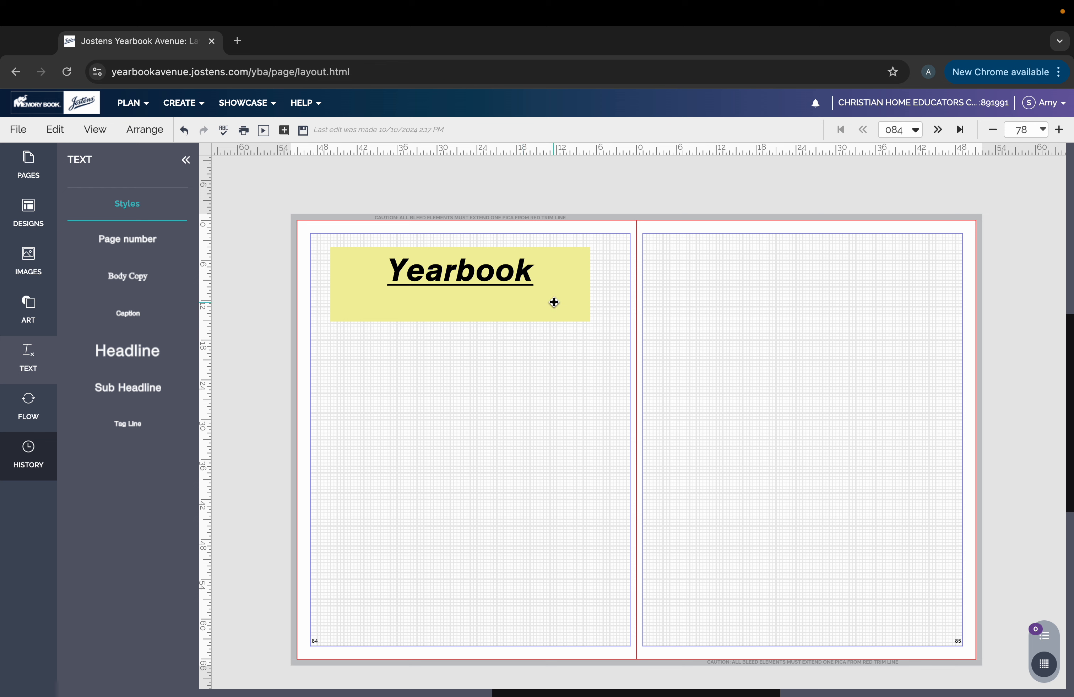
- Give the yellow headline box a black shape stroke
left_click(554, 291)
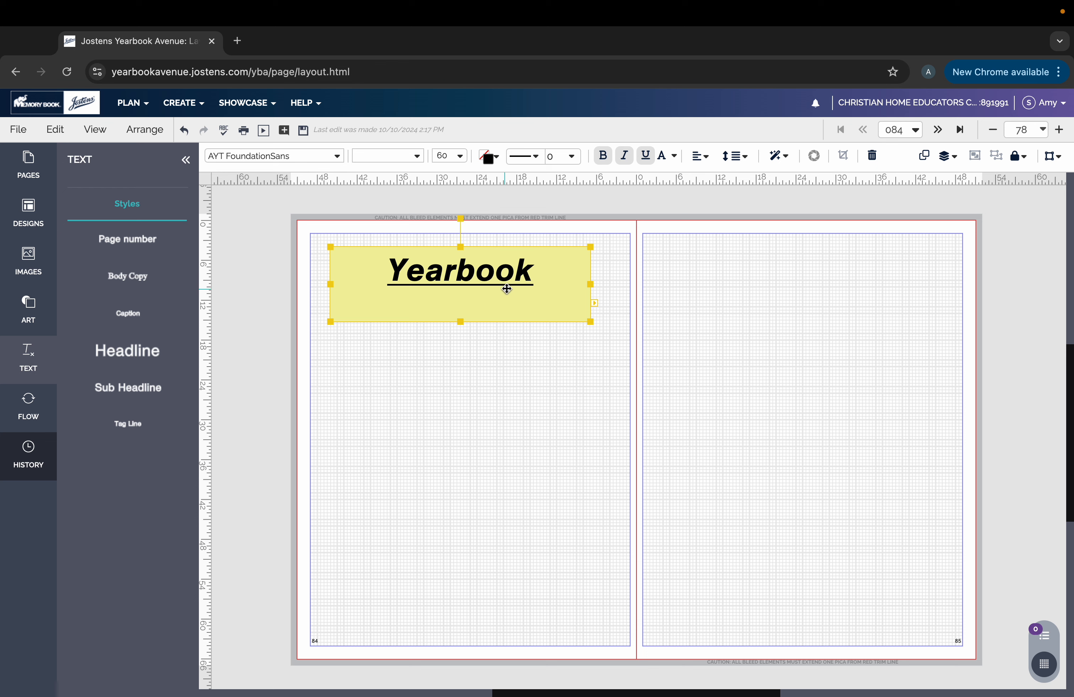
left_click(500, 163)
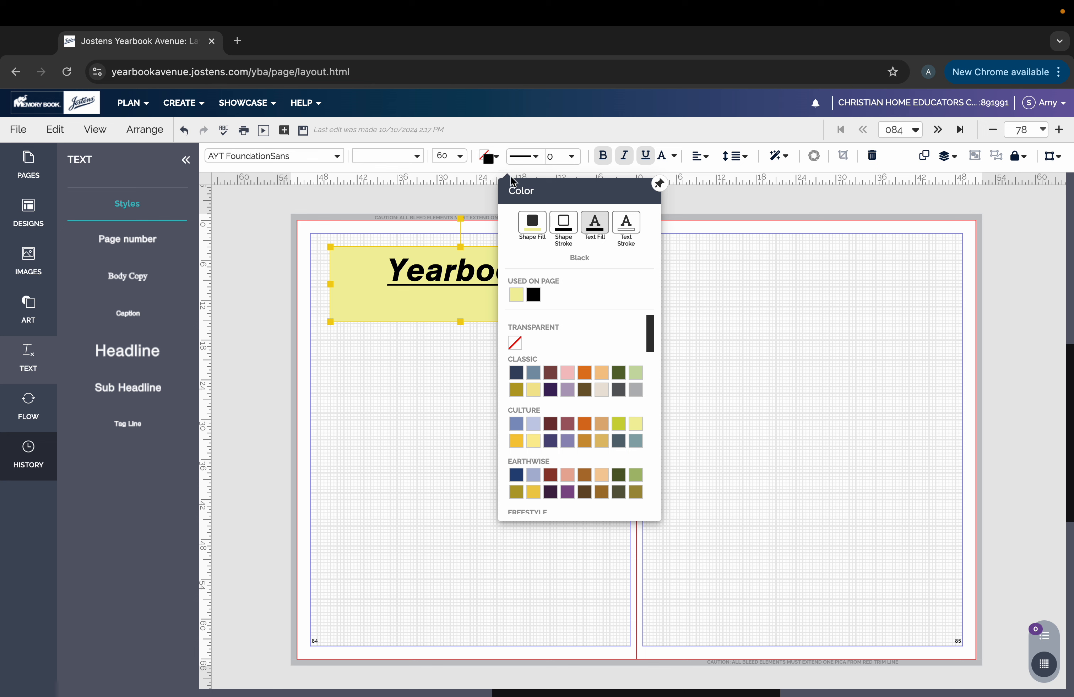
left_click(570, 227)
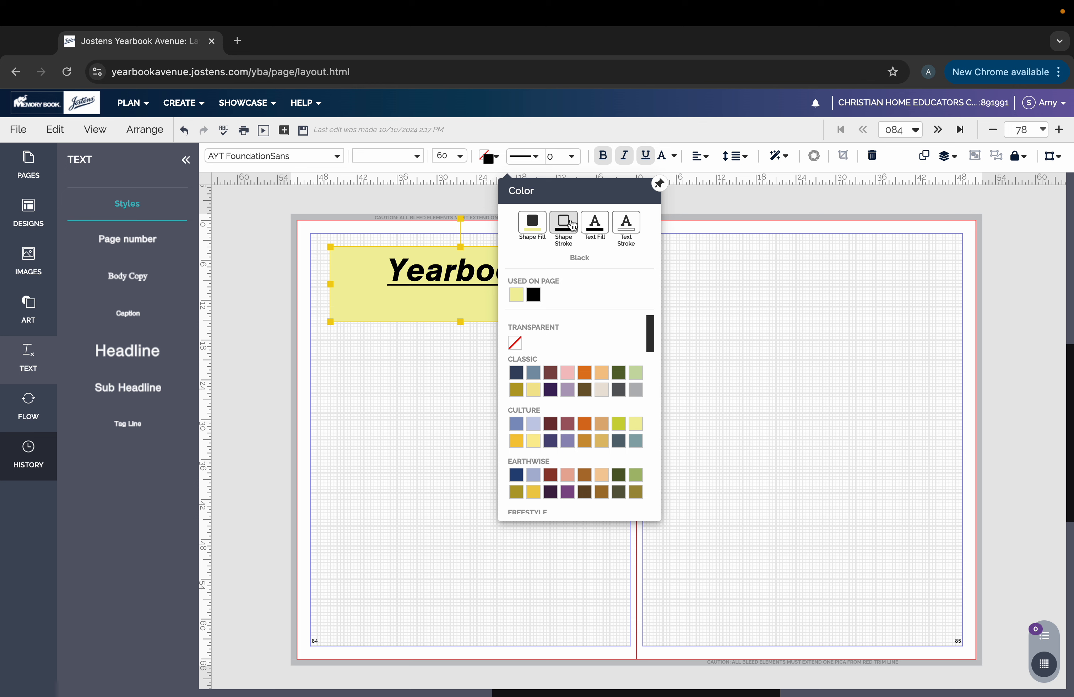
left_click(534, 296)
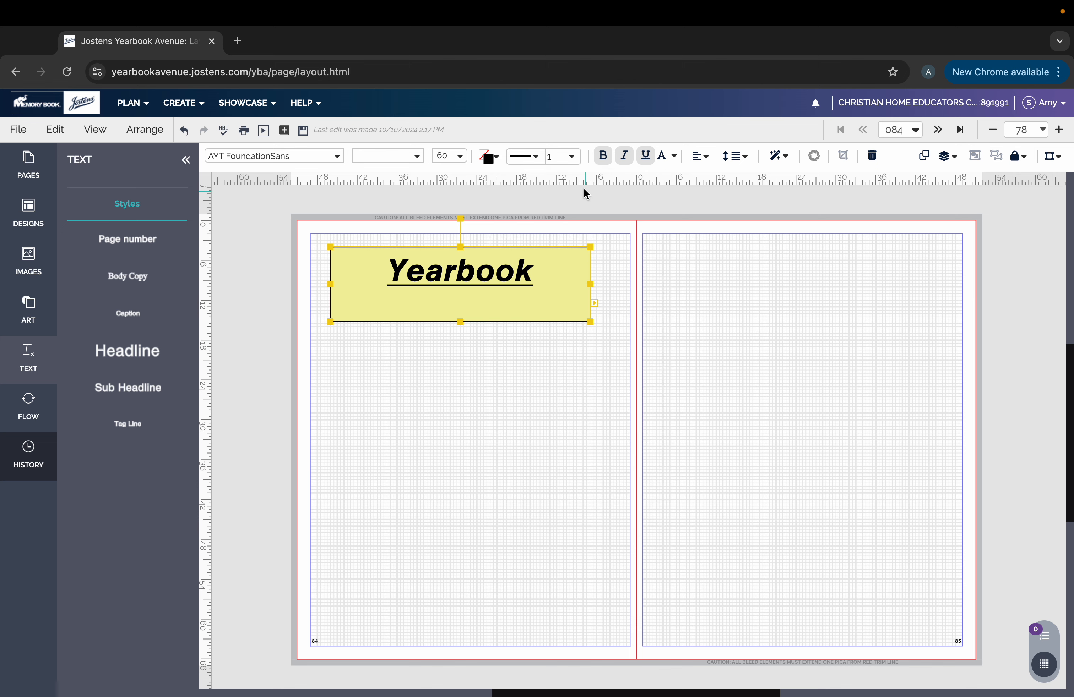
- Try stroke weights of 9 pt and 8 pt on the headline box and view the available stroke styles
left_click(572, 158)
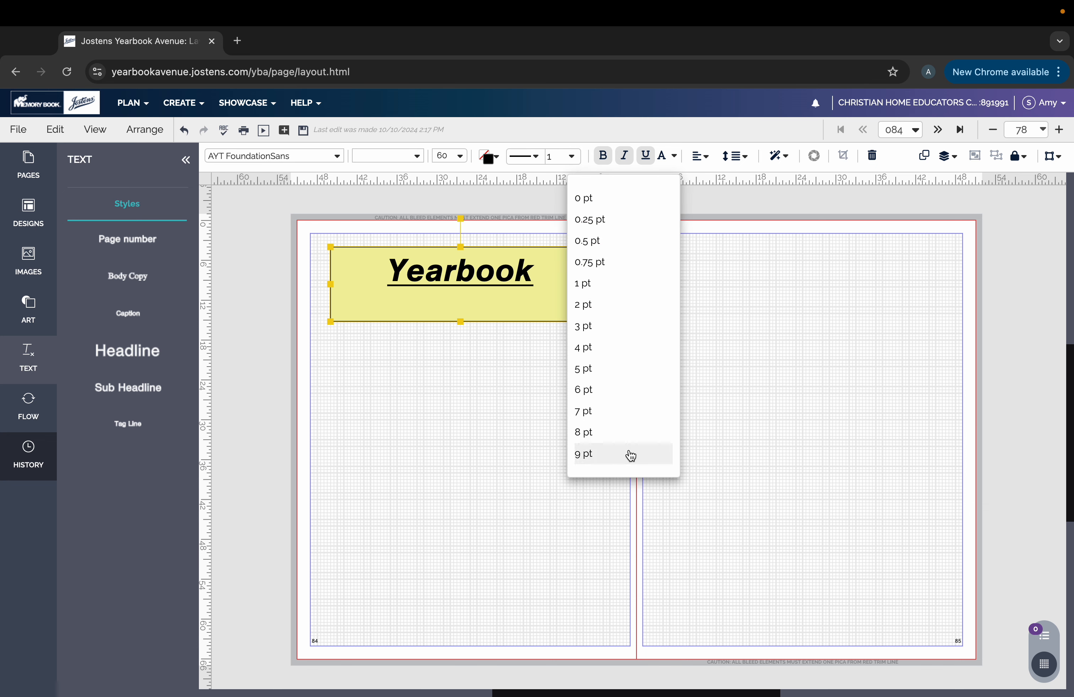
left_click(657, 453)
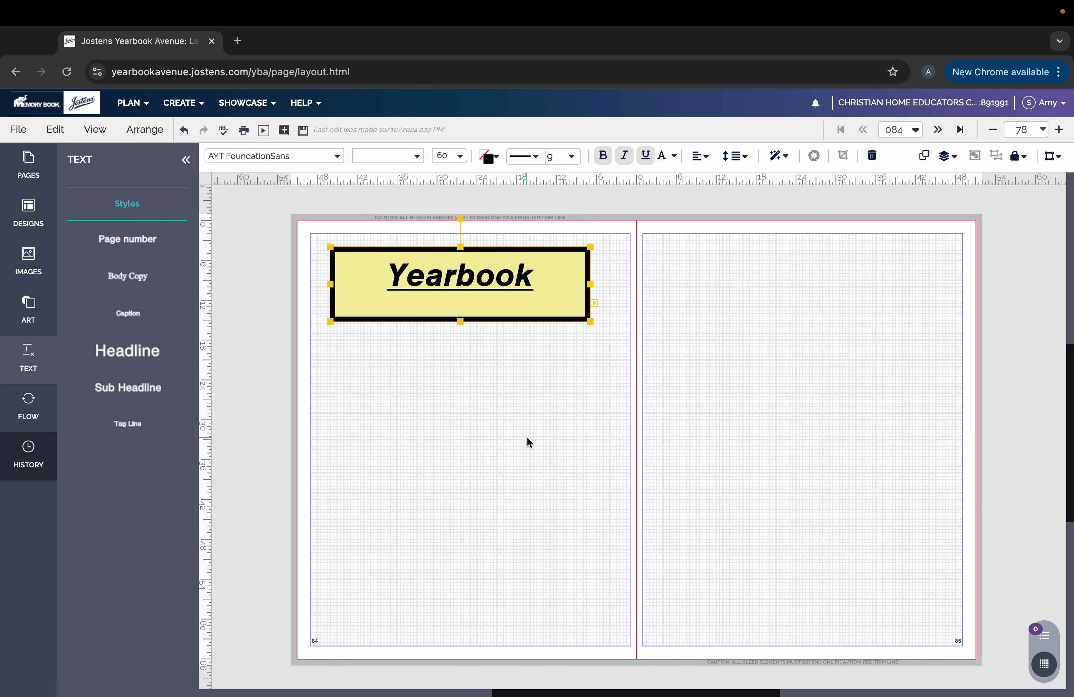
left_click(572, 158)
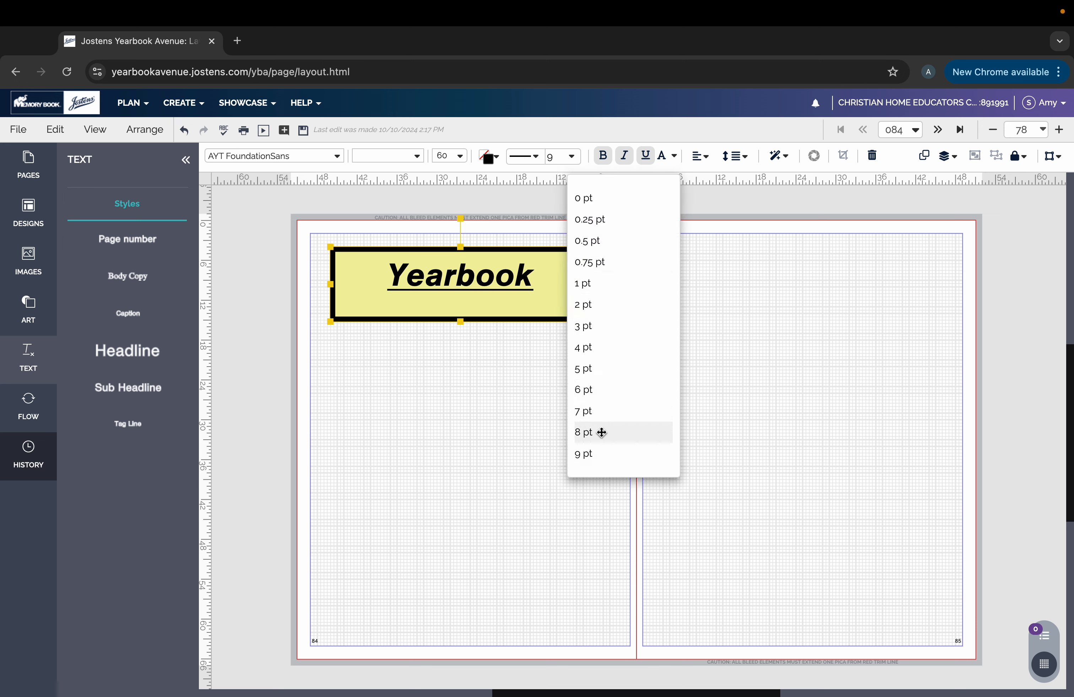
left_click(601, 433)
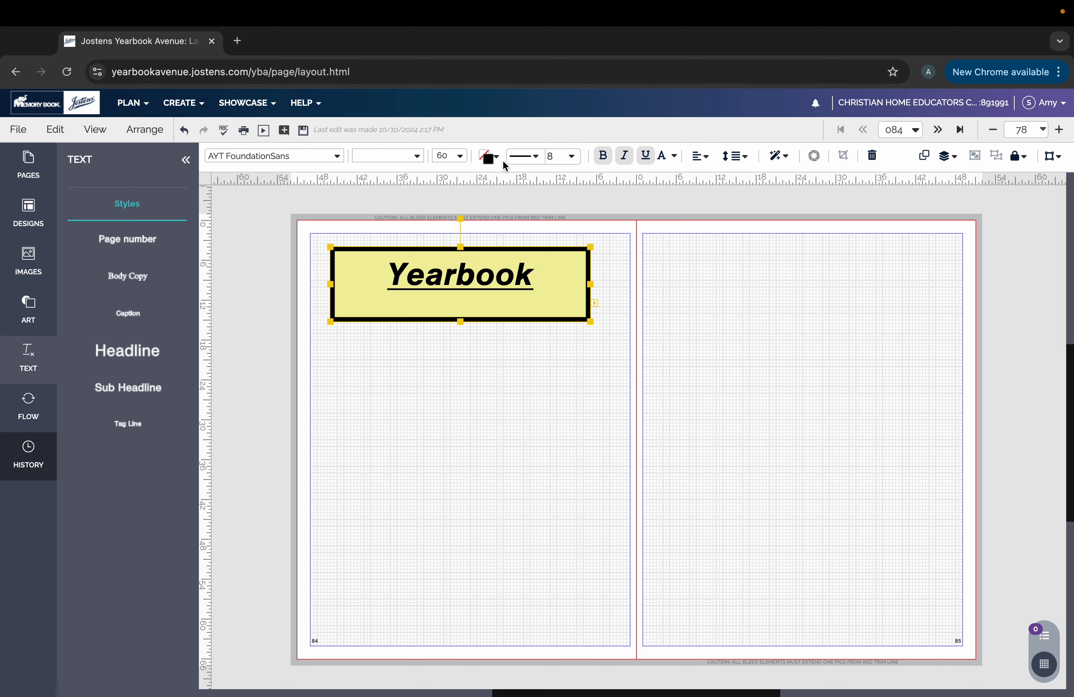
left_click(538, 160)
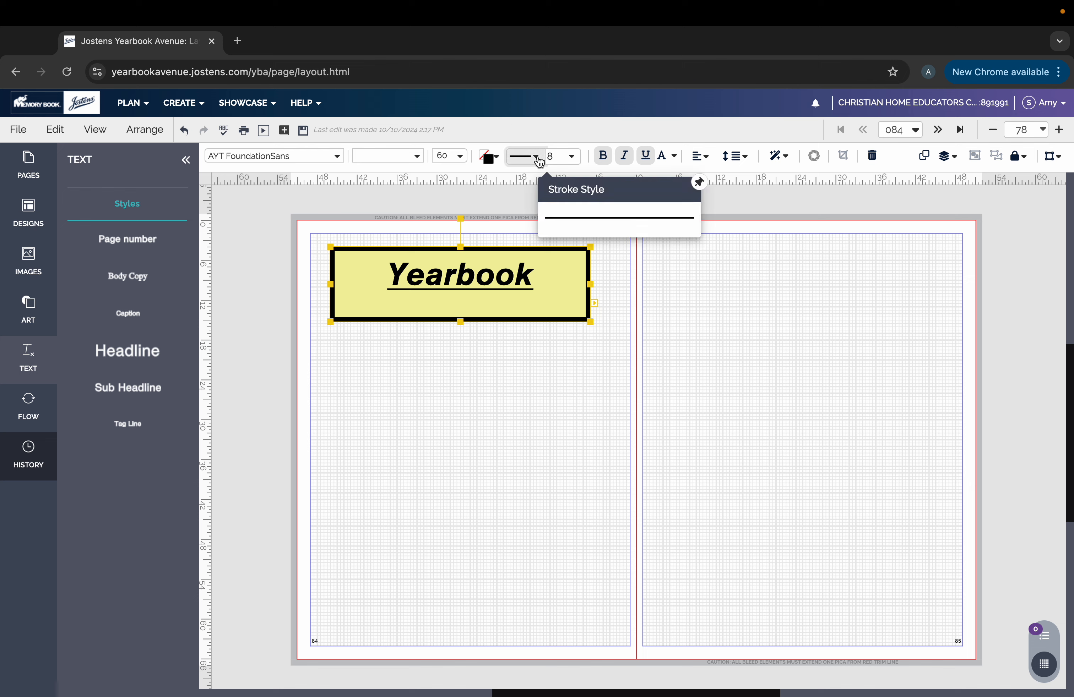
- Fill the "Yearbook" text with dark purple from the Culture palette and give it a teal-green text stroke from the Neue palette
left_click(491, 158)
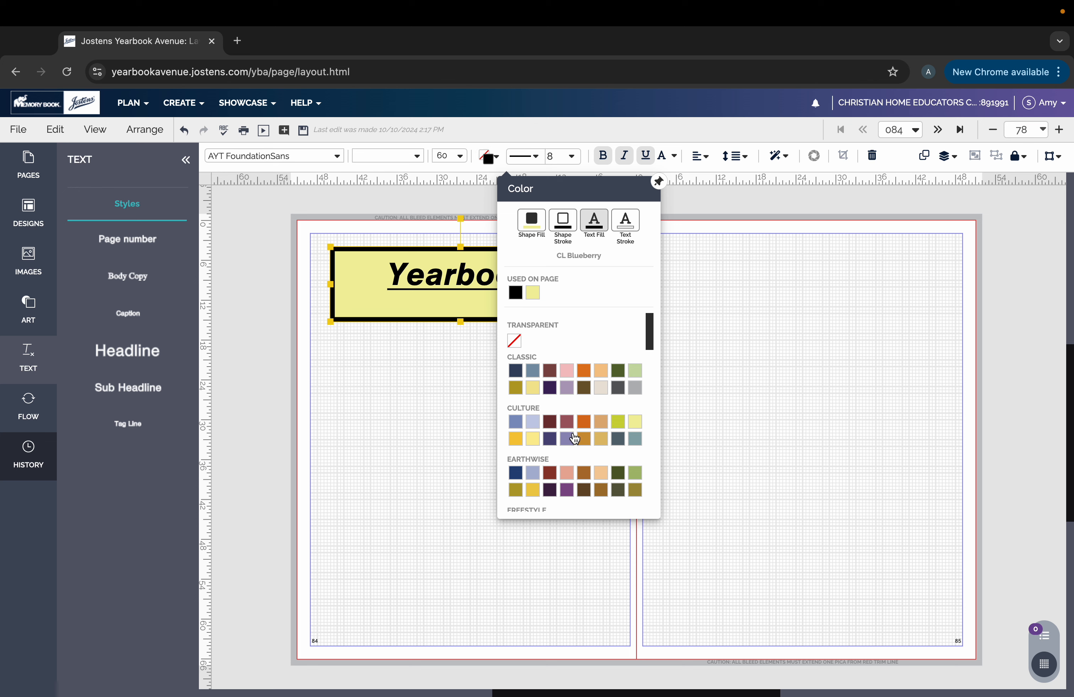
left_click(550, 439)
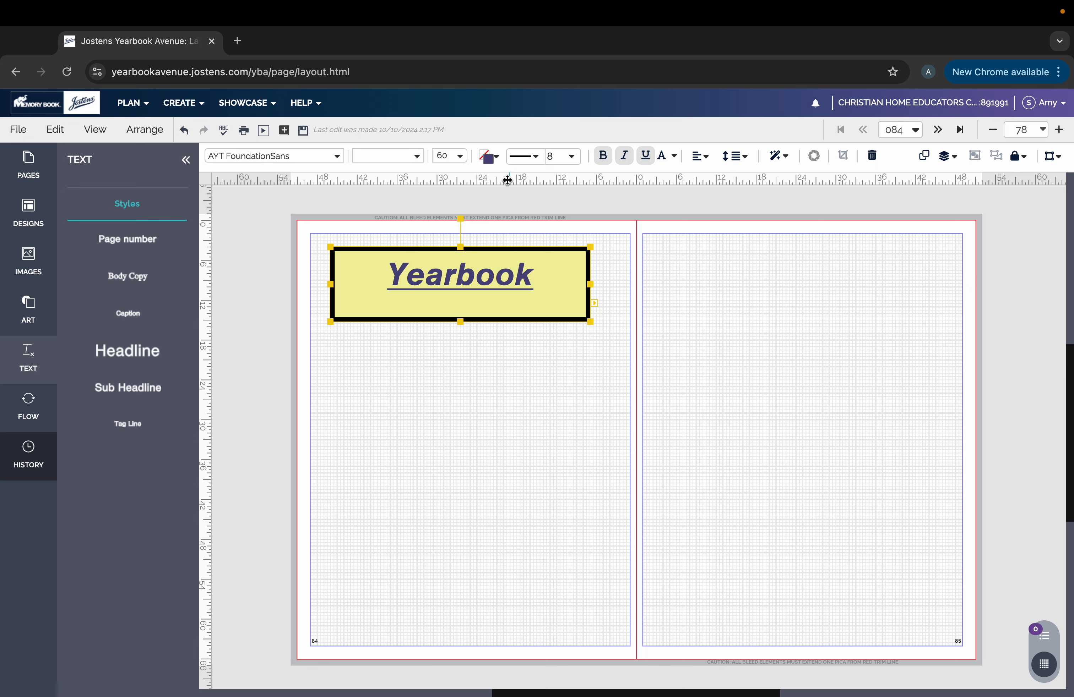
left_click(497, 160)
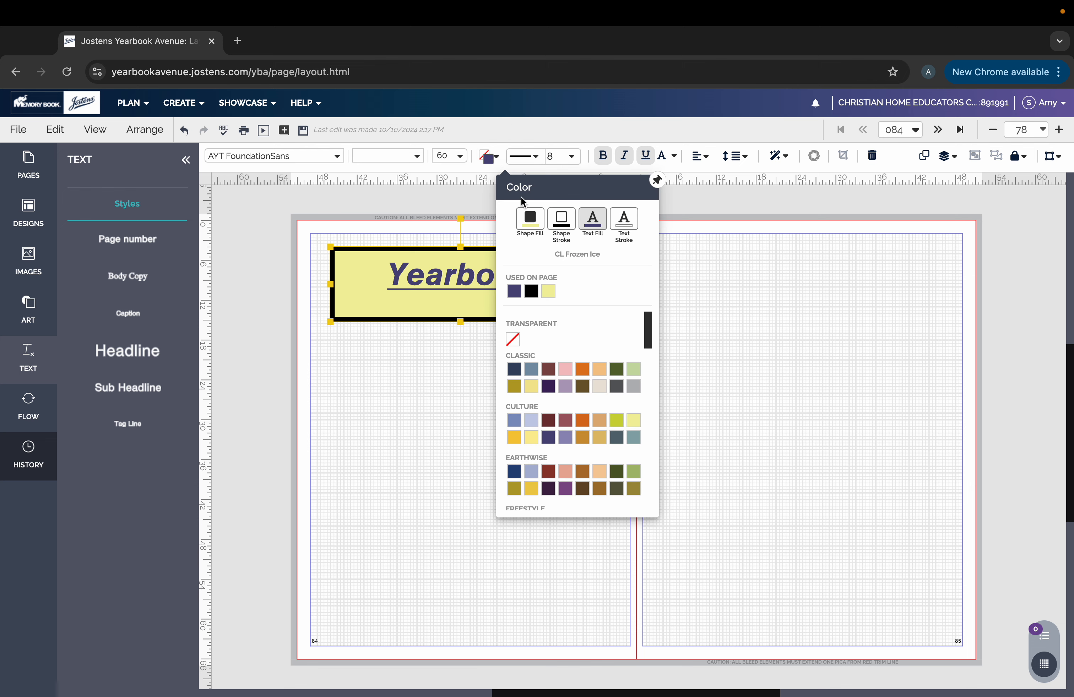
left_click(630, 223)
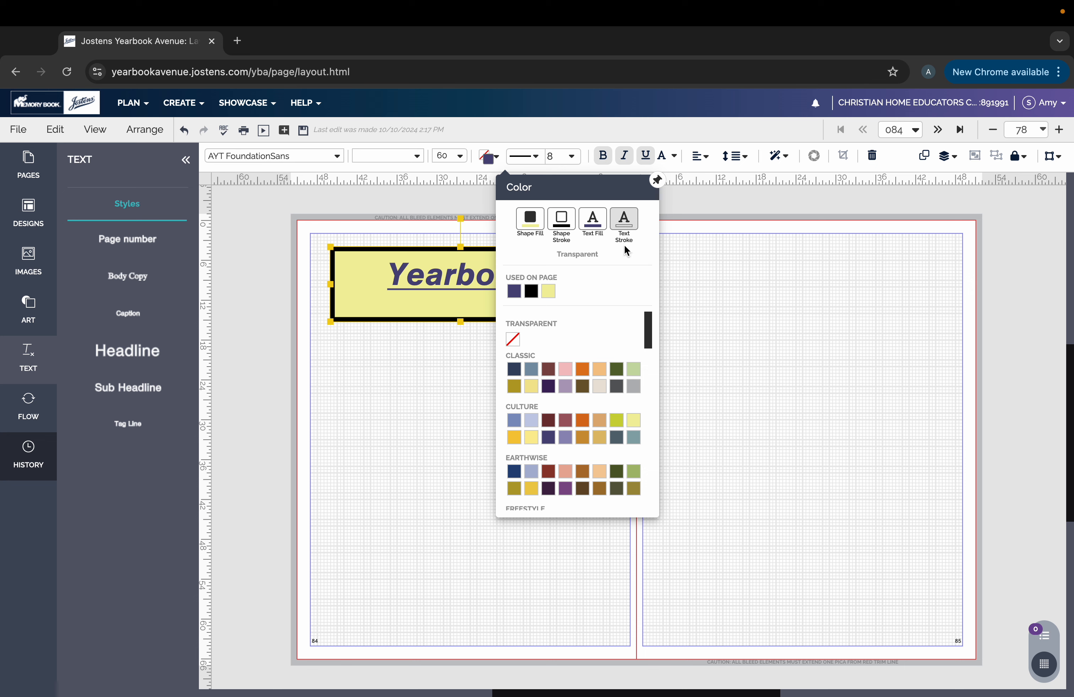
left_click_drag(650, 333, 651, 358)
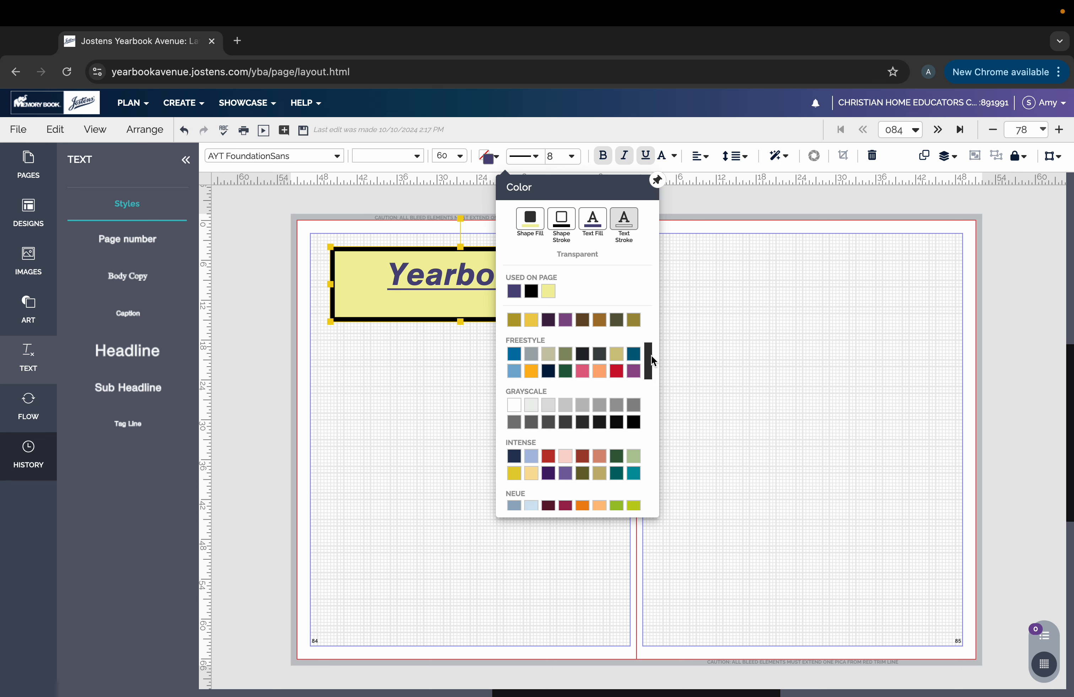
left_click_drag(652, 356, 648, 387)
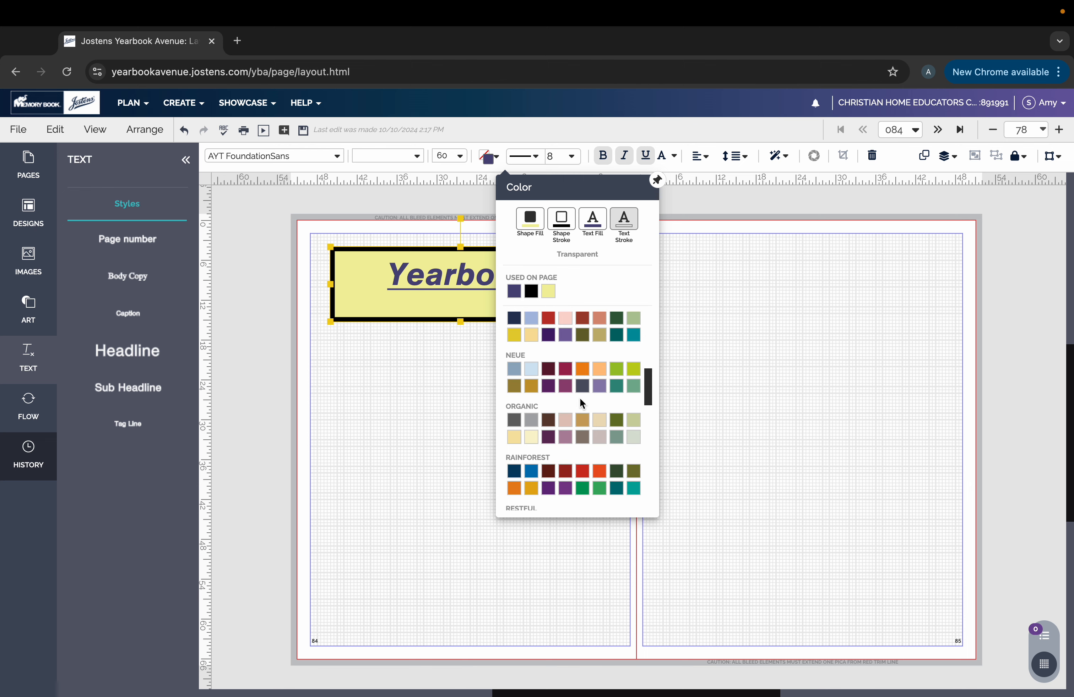
left_click(618, 389)
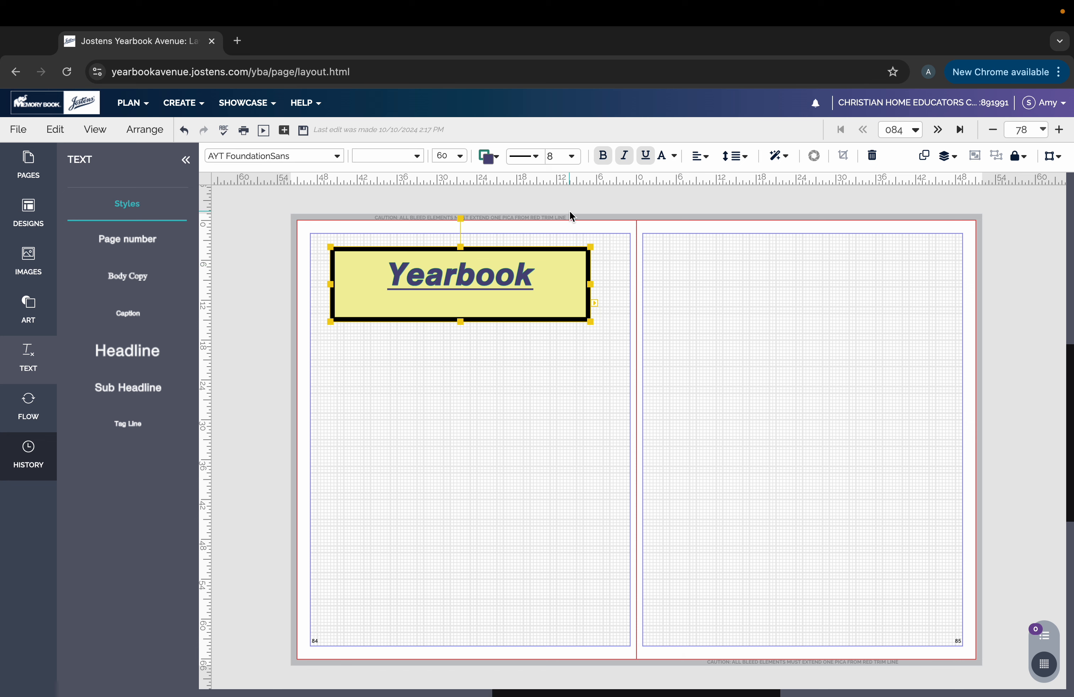
- Set the stroke weight of the "Yearbook" headline box to 9 pt
left_click(572, 157)
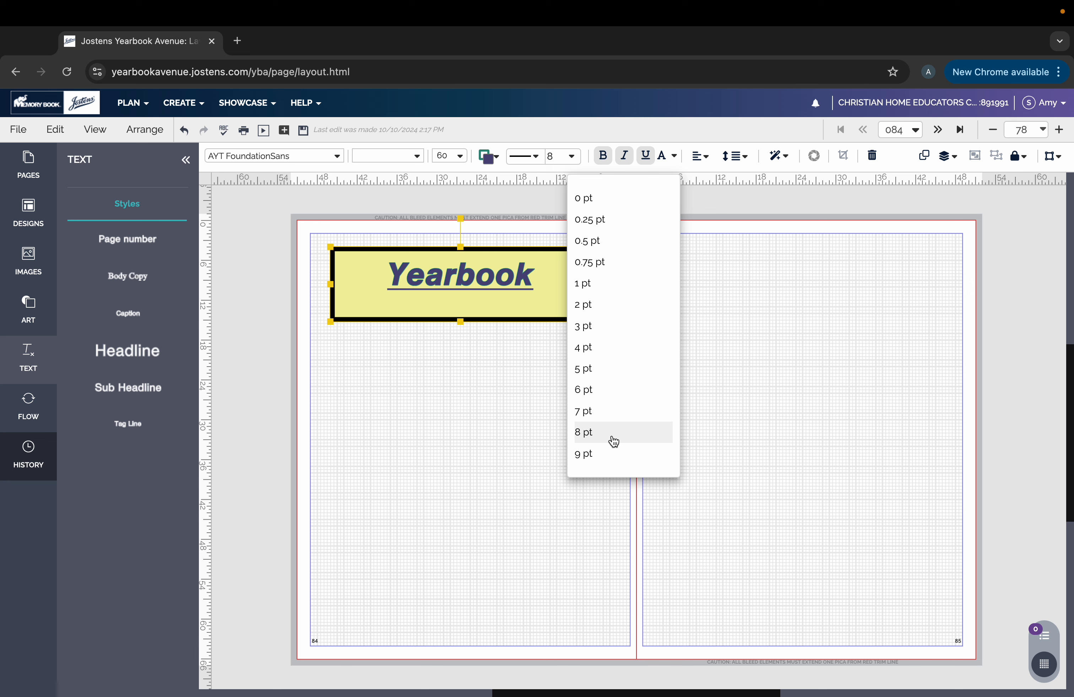
left_click(611, 452)
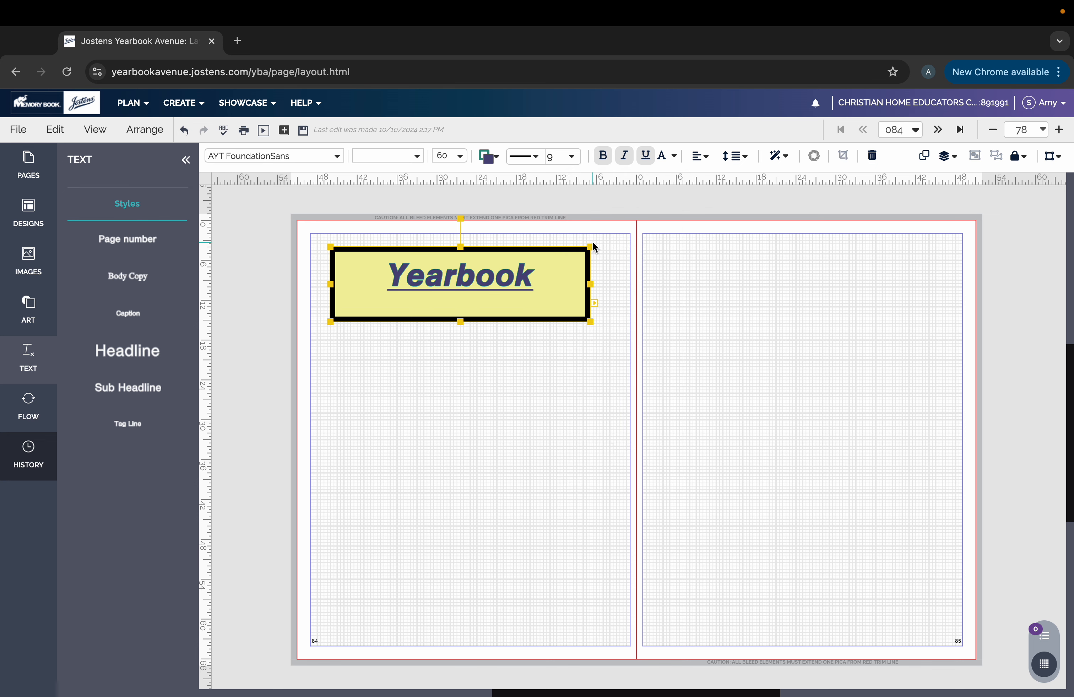
left_click(573, 157)
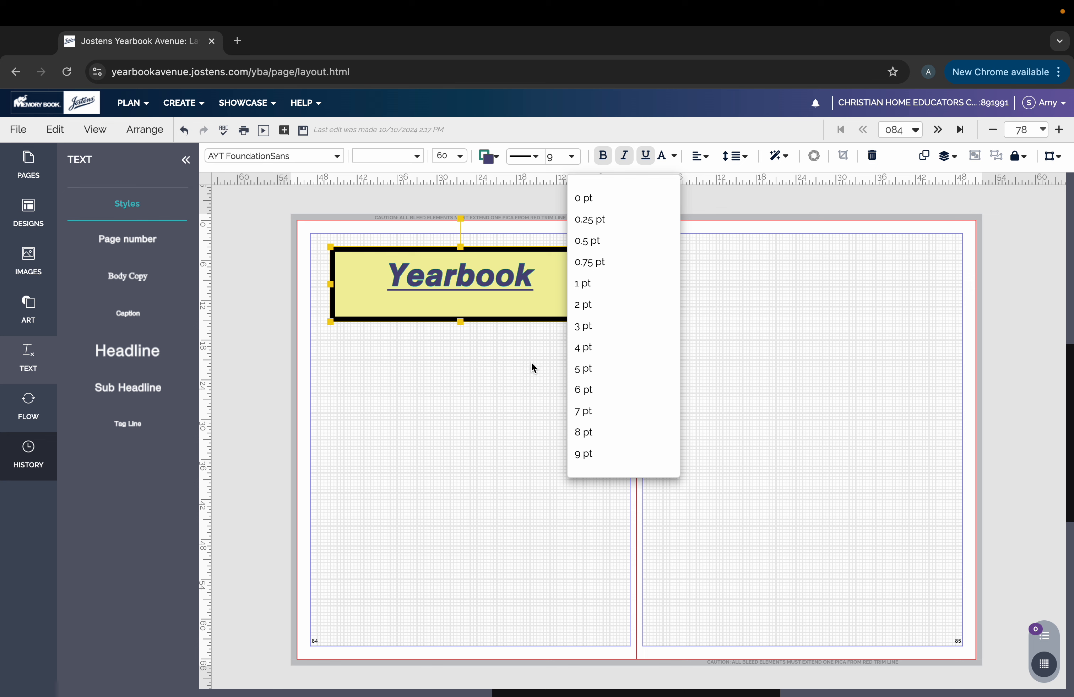
left_click(519, 386)
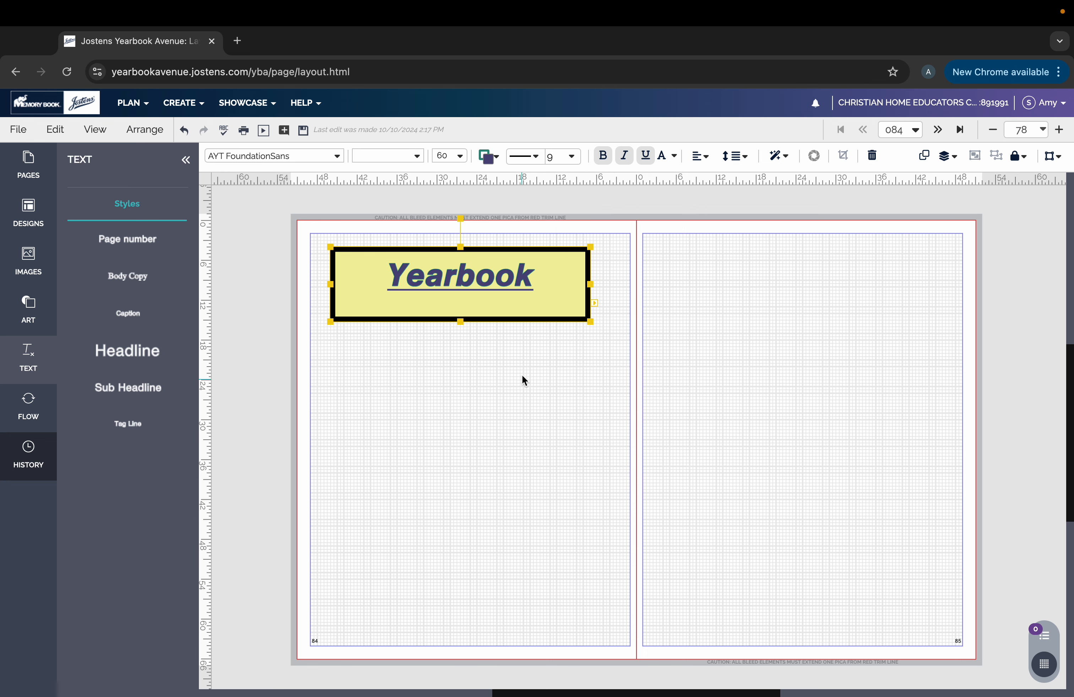
- Try the headline box on page 85, return it to page 84's top margin, and shrink it to fit closely around the text
left_click_drag(511, 252, 780, 242)
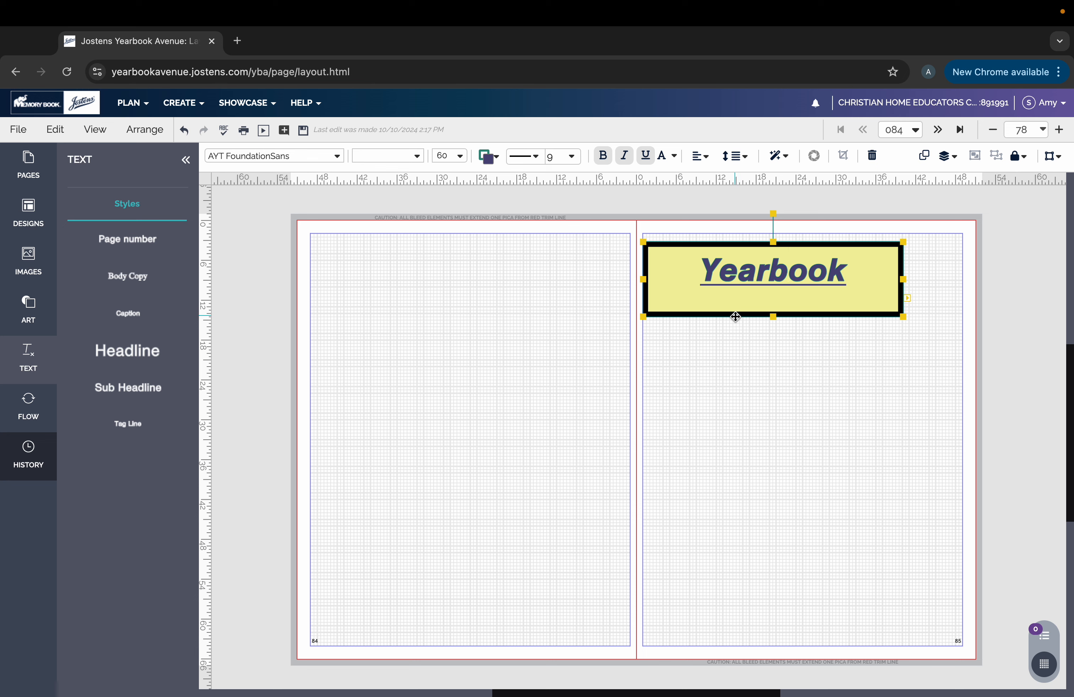
left_click_drag(736, 317, 437, 309)
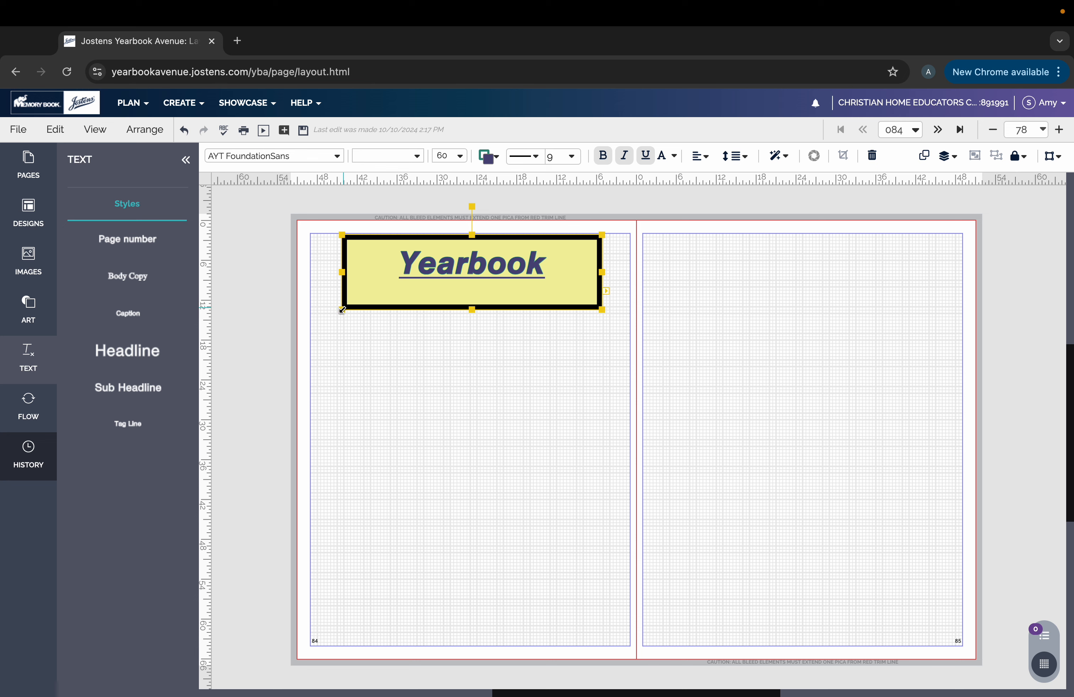
left_click_drag(342, 310, 348, 290)
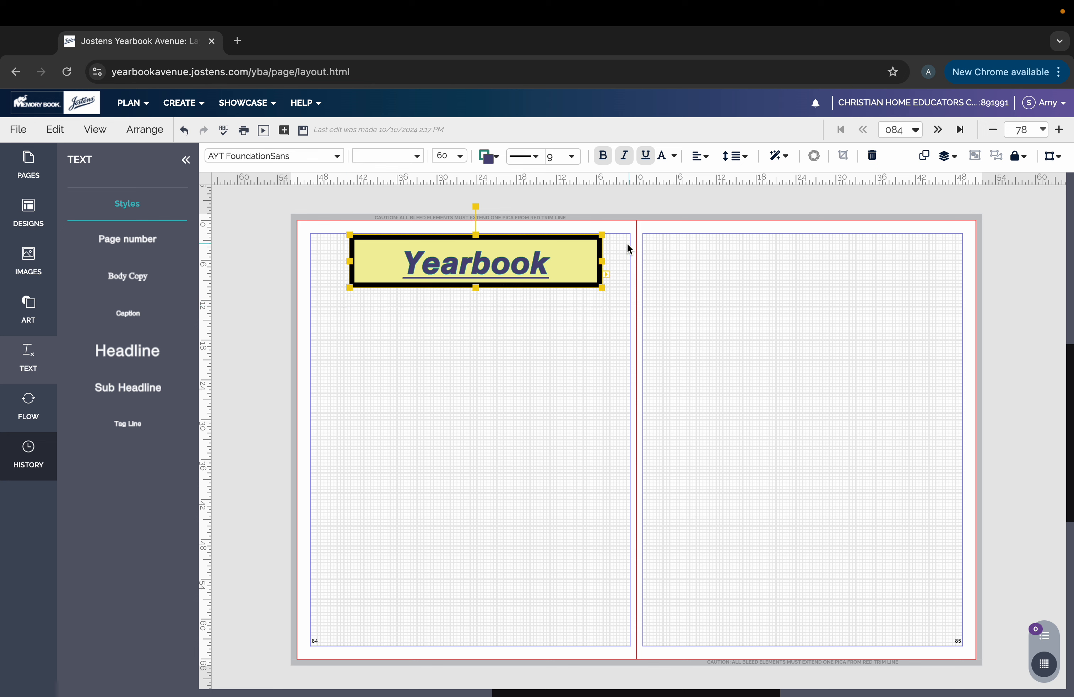
left_click_drag(602, 261, 517, 265)
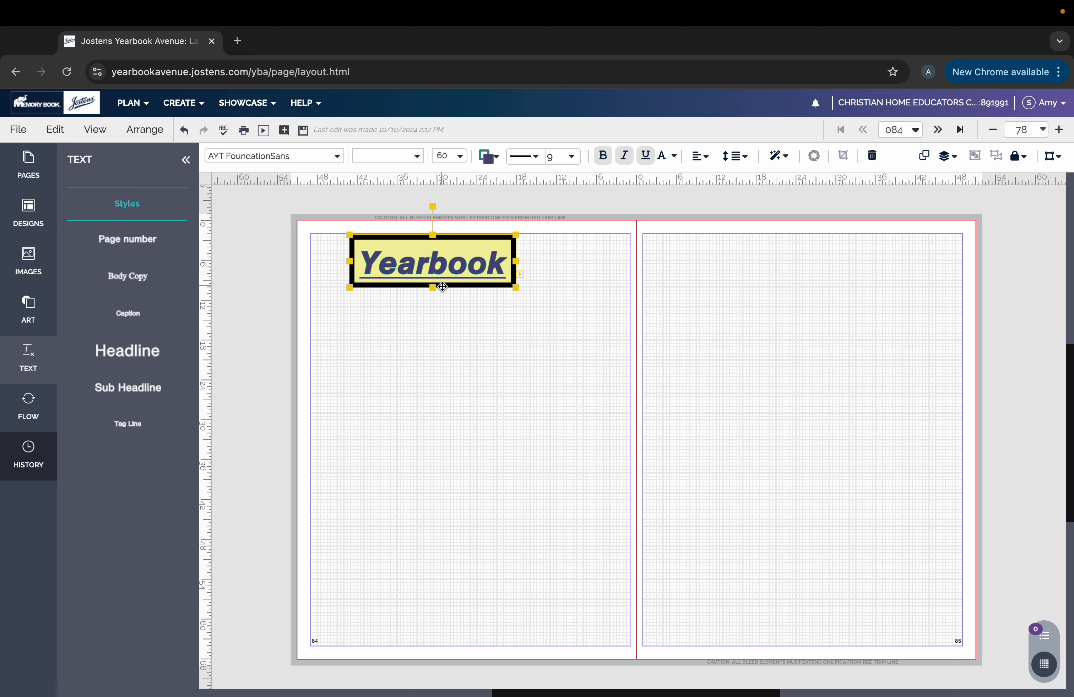
left_click_drag(442, 286, 476, 286)
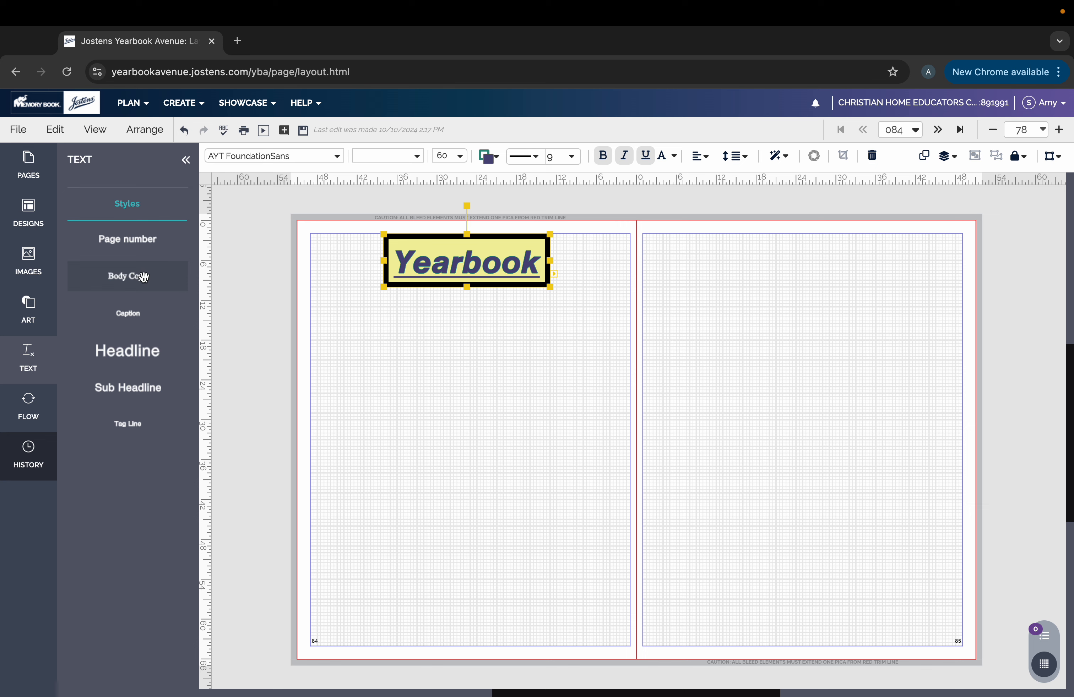
- Add a Body Copy text box below the headline on page 84, enlarge it, and select its placeholder text
left_click_drag(144, 277, 144, 278)
left_click_drag(468, 352, 584, 421)
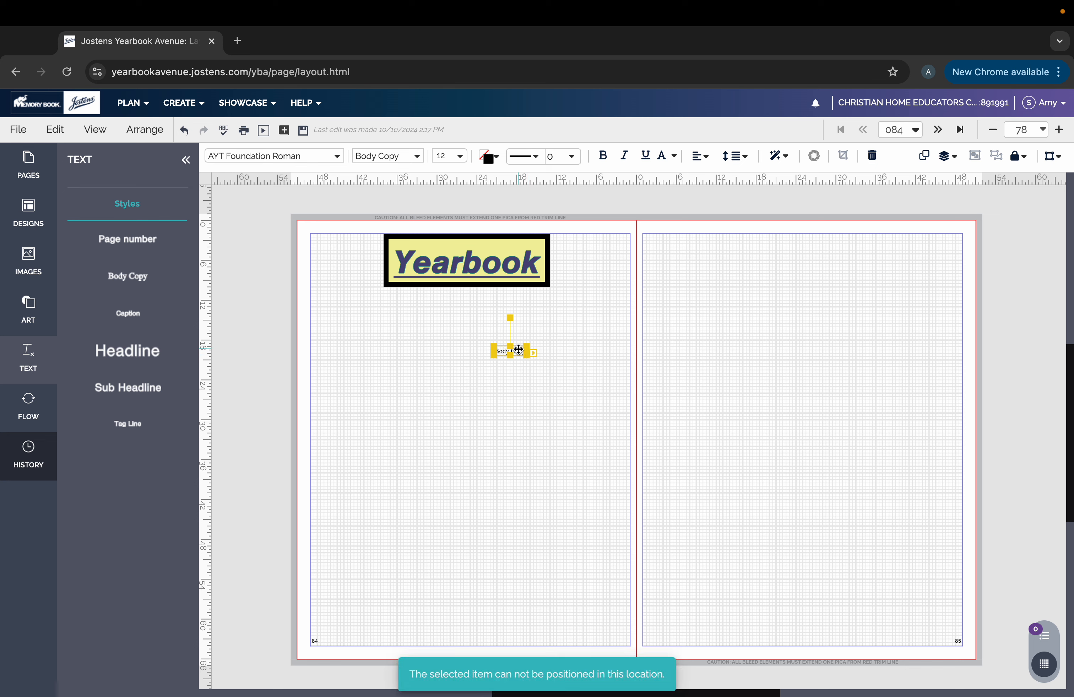
left_click_drag(526, 355, 571, 418)
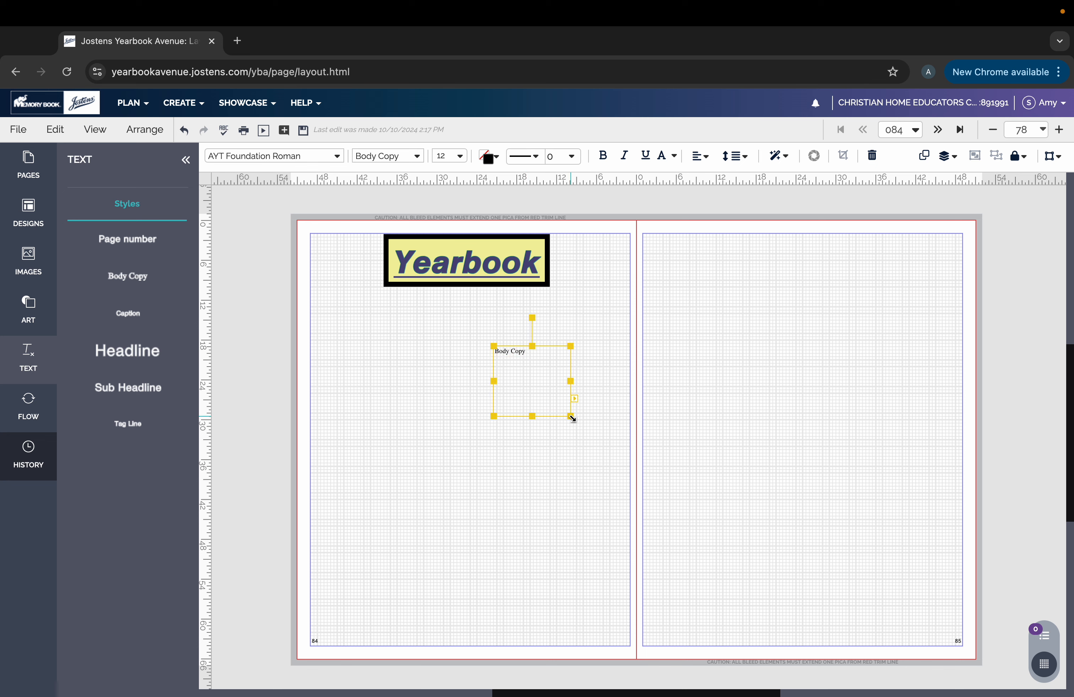
left_click_drag(535, 360, 495, 359)
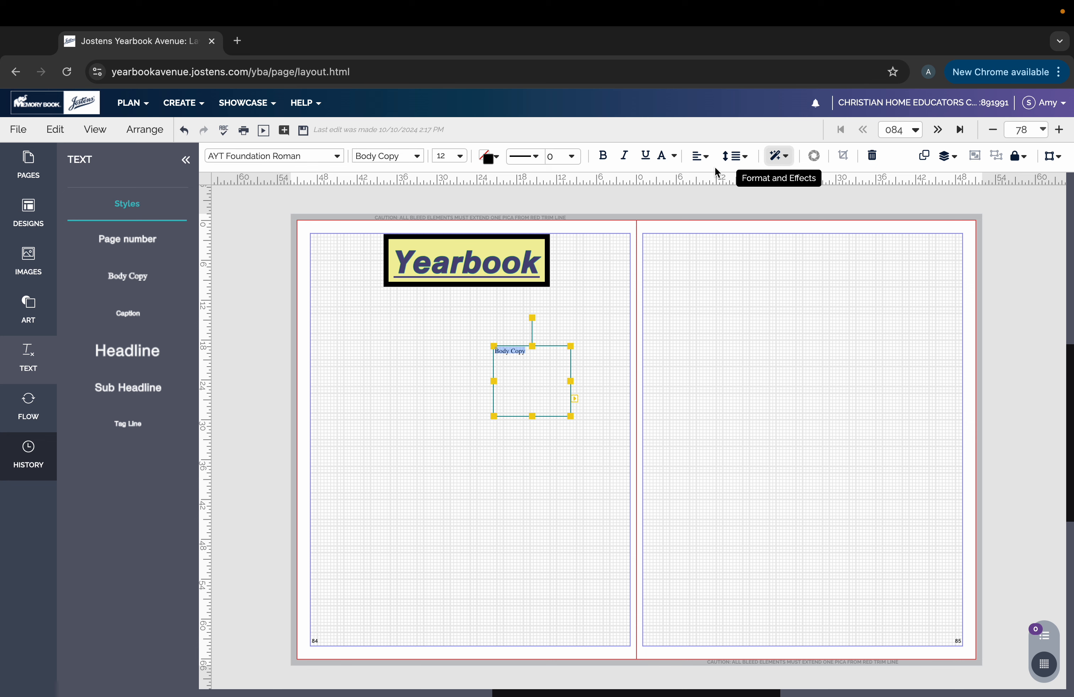
- Move the "Yearbook" headline box down to just above the body copy and try its transparency setting under Format and Effects
left_click(513, 267)
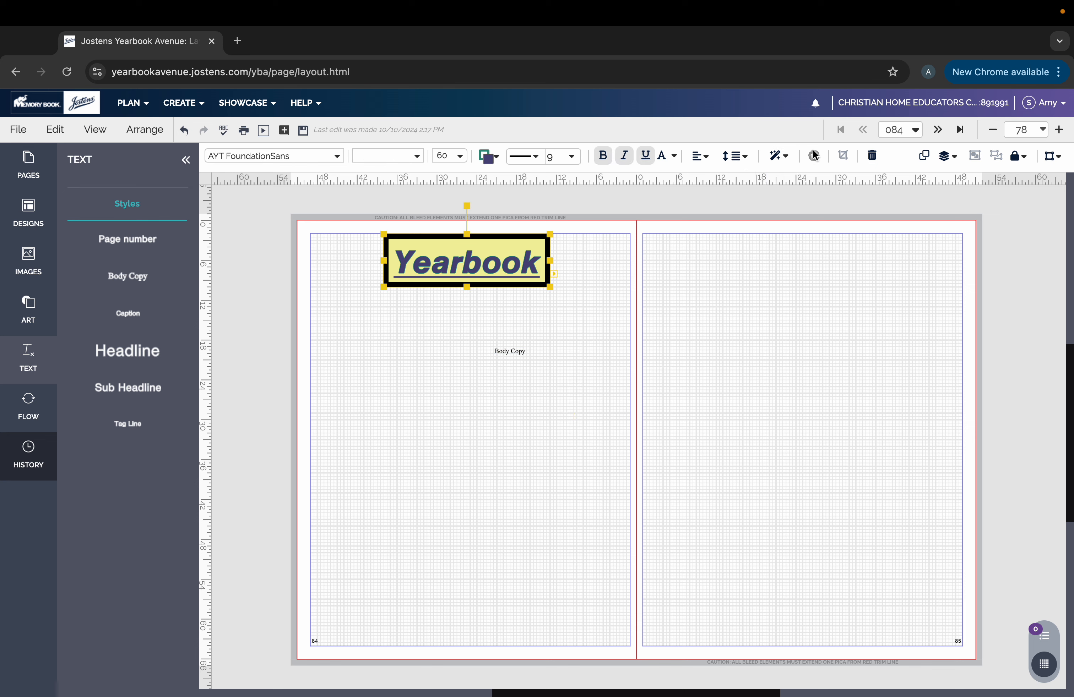
left_click(787, 159)
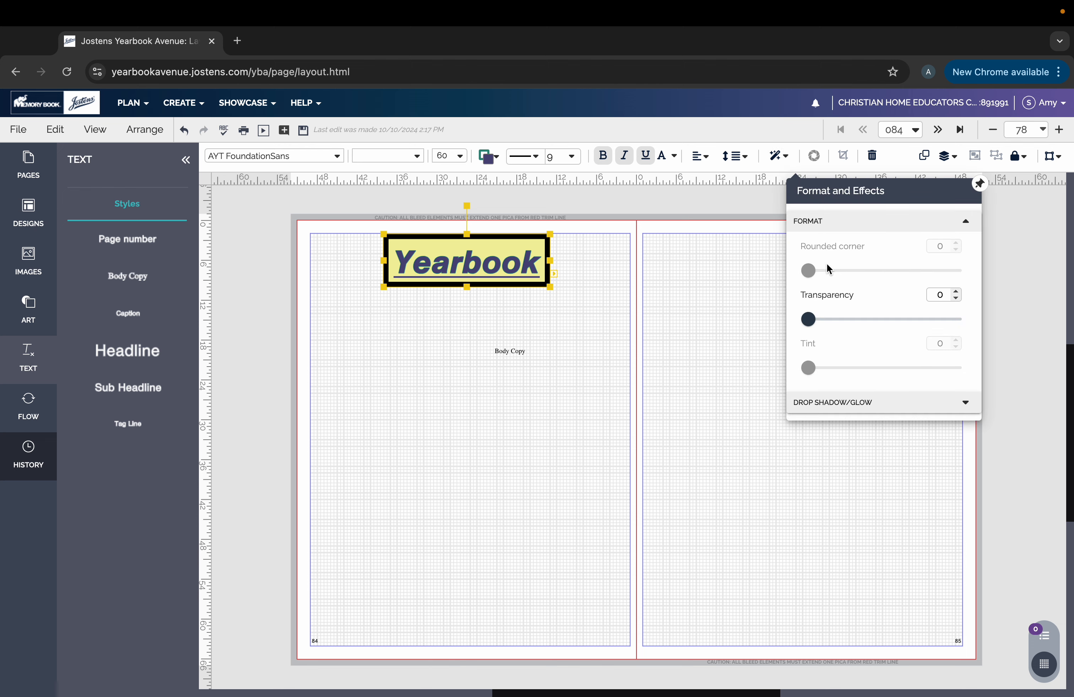
left_click_drag(503, 255, 505, 291)
left_click(787, 158)
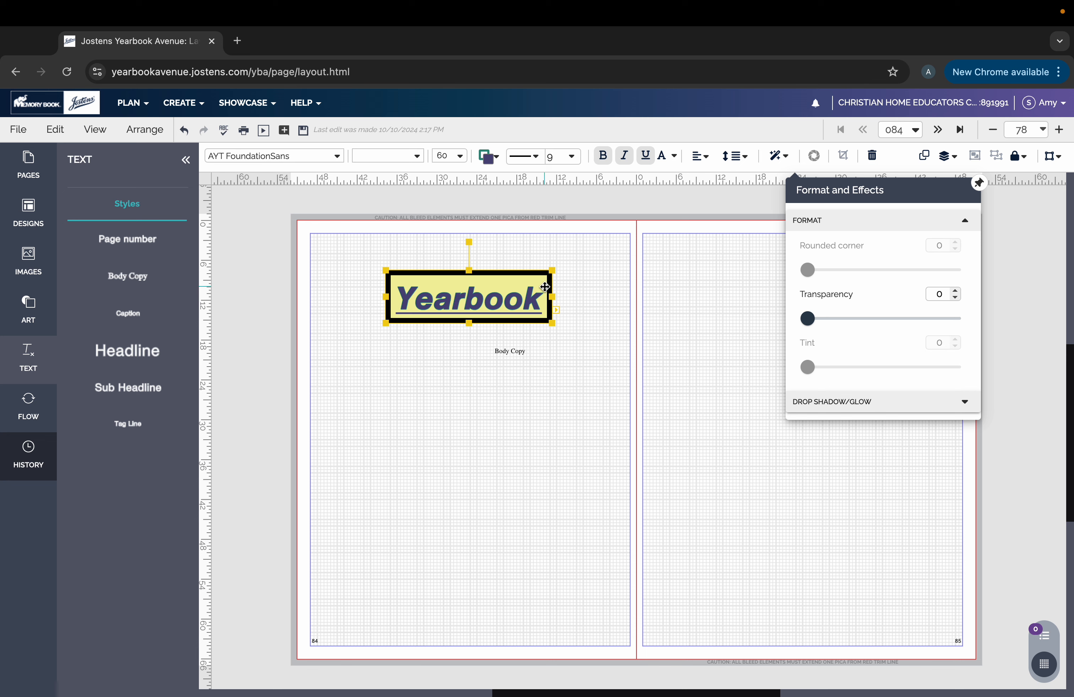
mouse_move(807, 319)
left_mouse_down()
mouse_move(903, 318)
mouse_move(788, 319)
left_mouse_up()
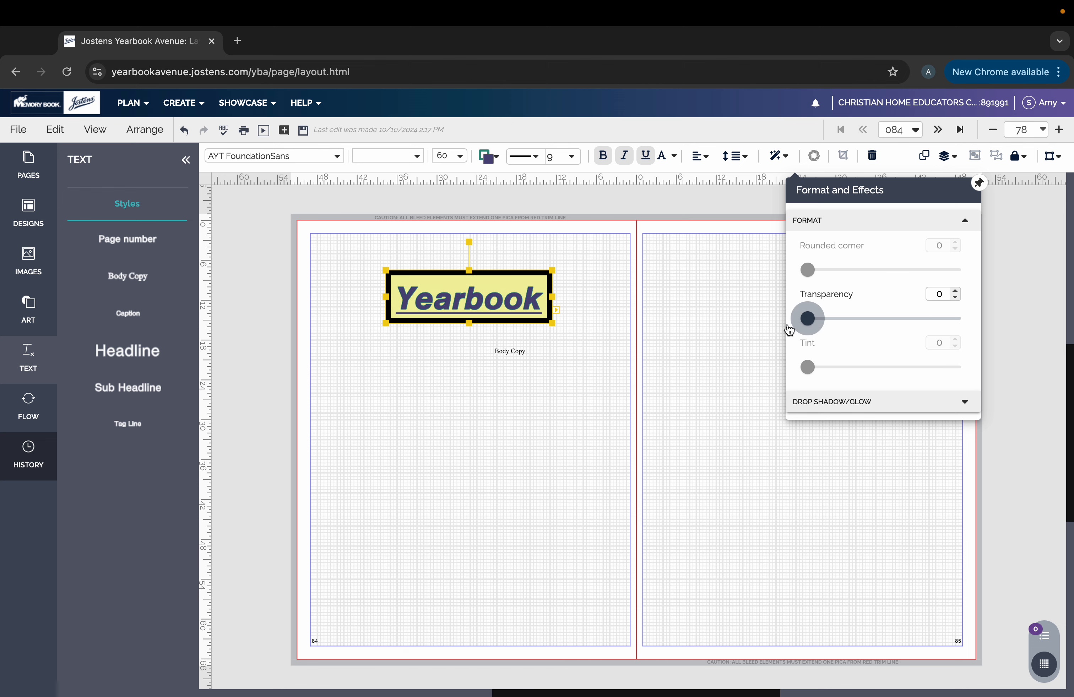
left_click(732, 309)
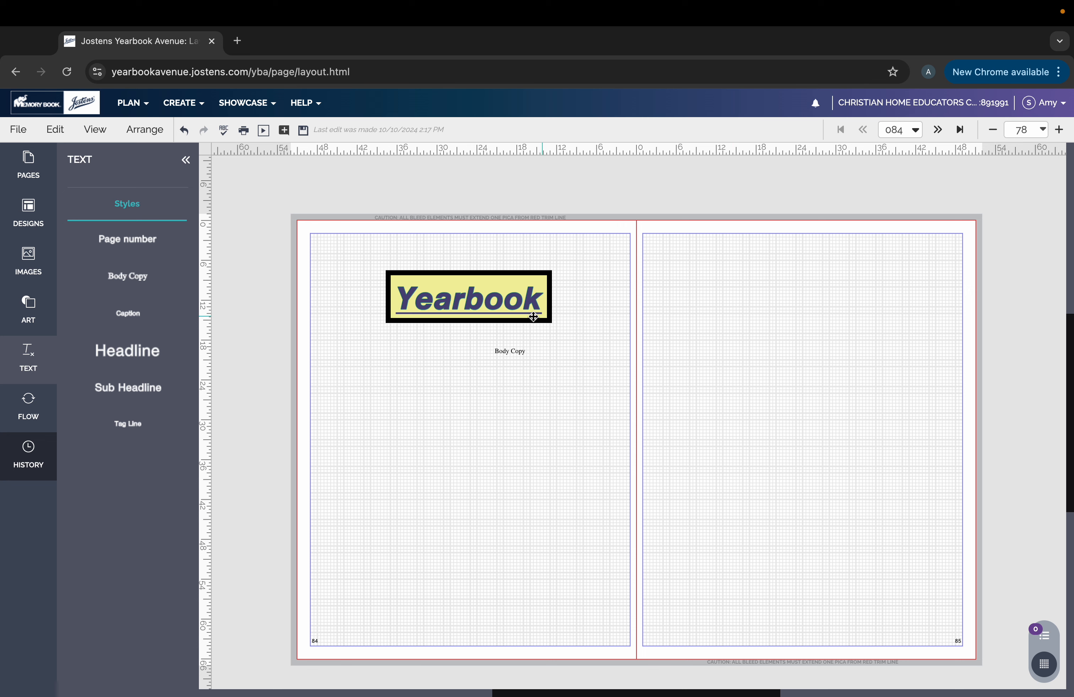
- Save the layout of the page 84 and 85 spread
left_click(494, 301)
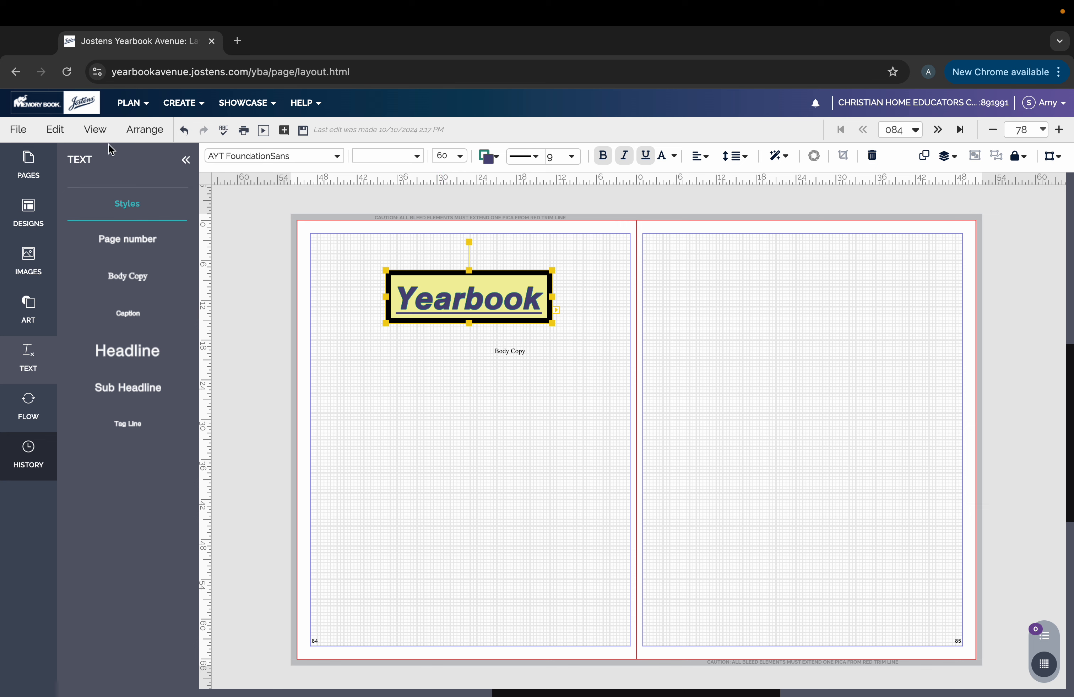
left_click(23, 134)
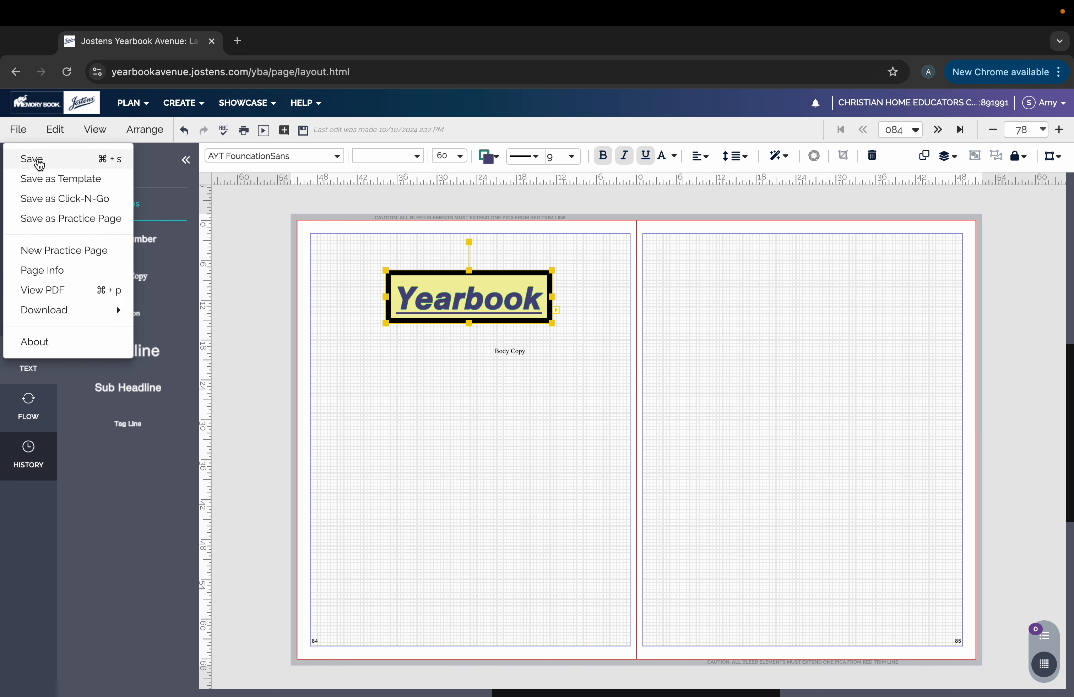